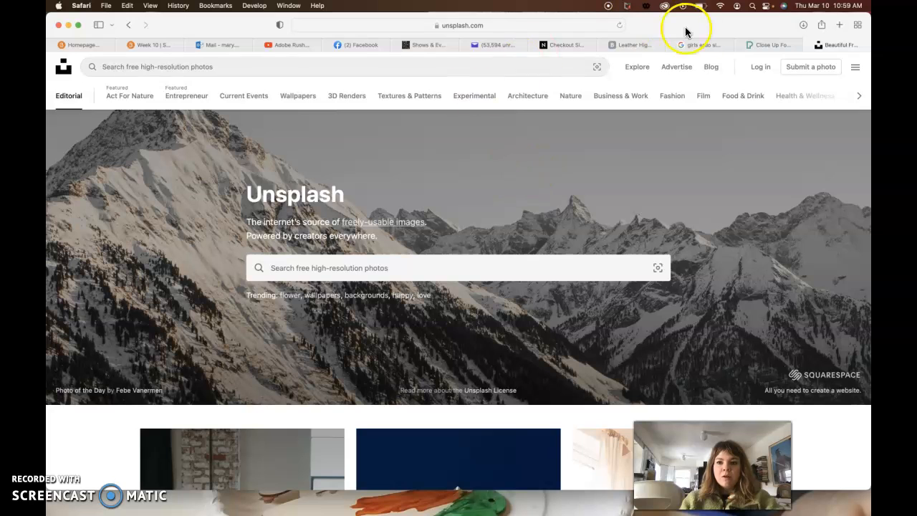
Look over the stock media sites Pexels and Unsplash, closing the open bird video, and return to the Pexels results.
click(762, 46)
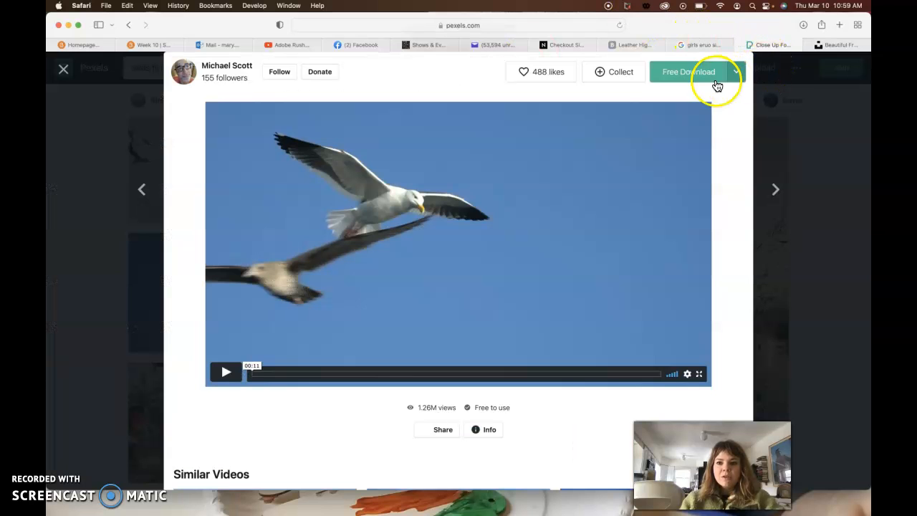
click(800, 137)
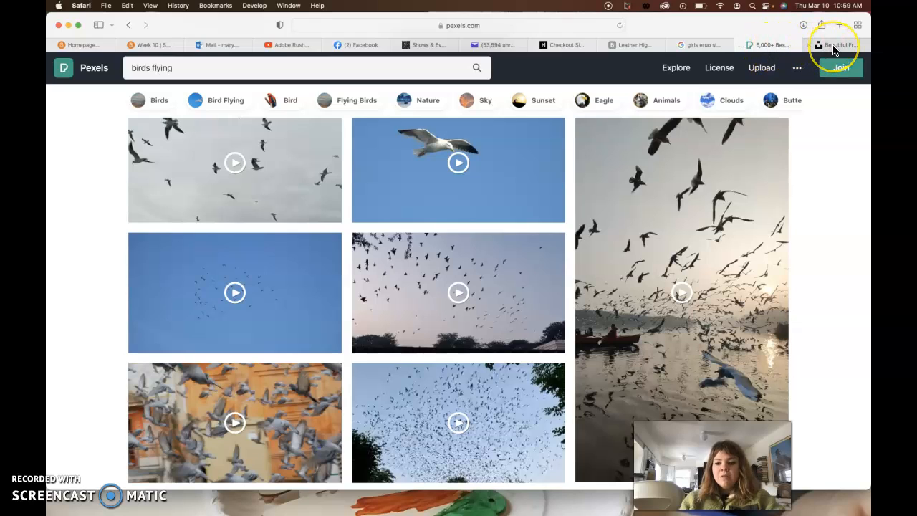
mouse_move(835, 51)
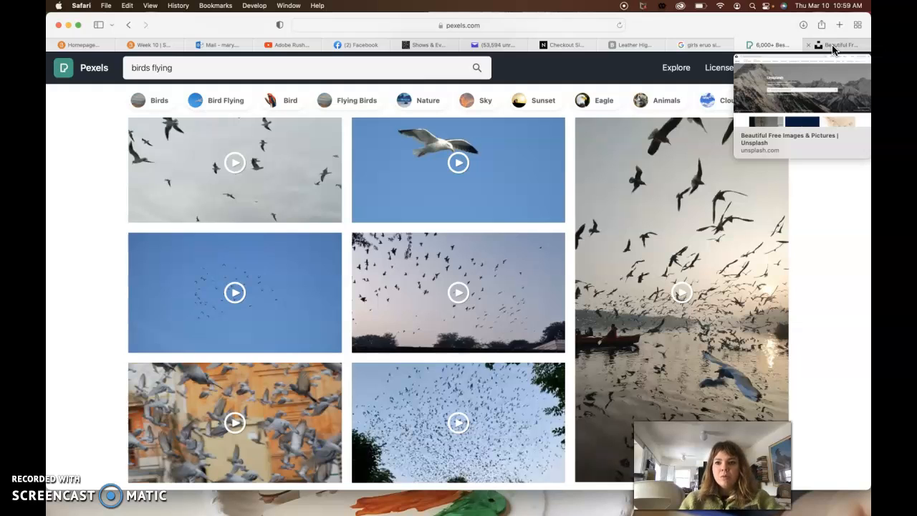
click(833, 46)
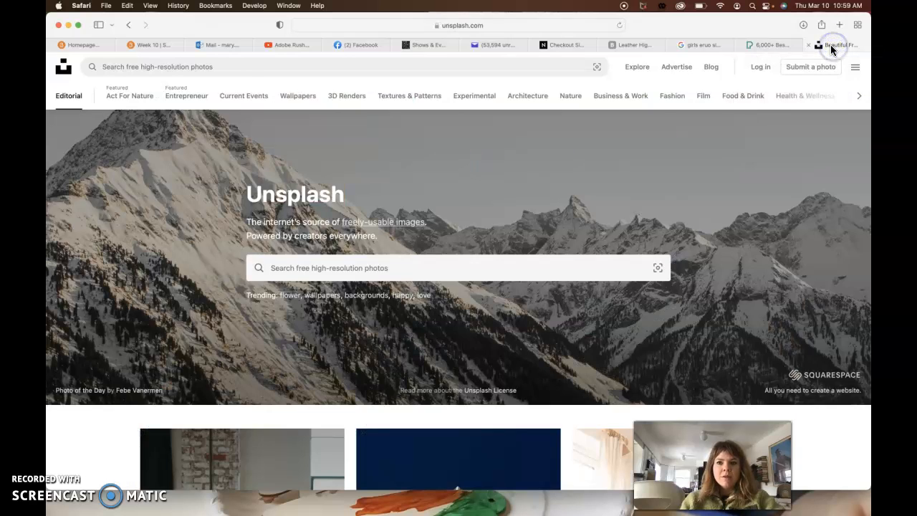
click(771, 46)
scroll(613, 118, up, 2)
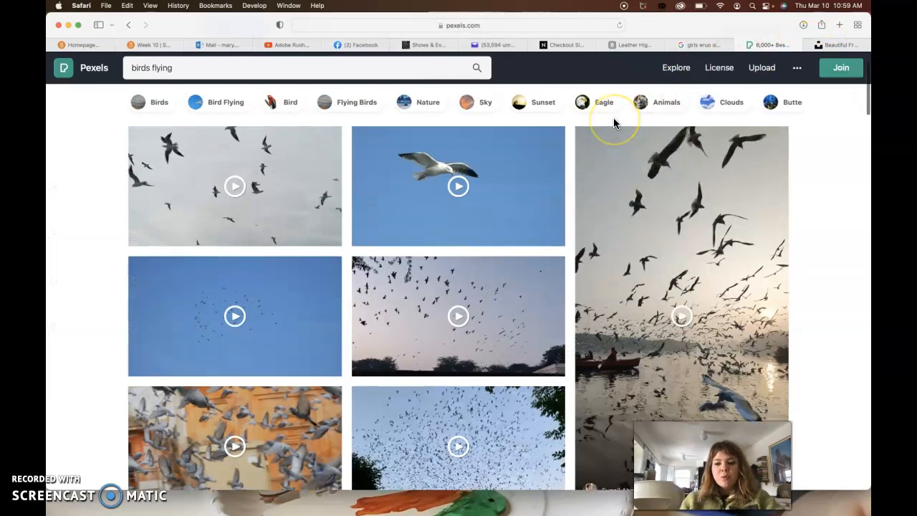
Search Pexels for "birds flying" videos and dismiss the photo upload pop-up.
click(211, 69)
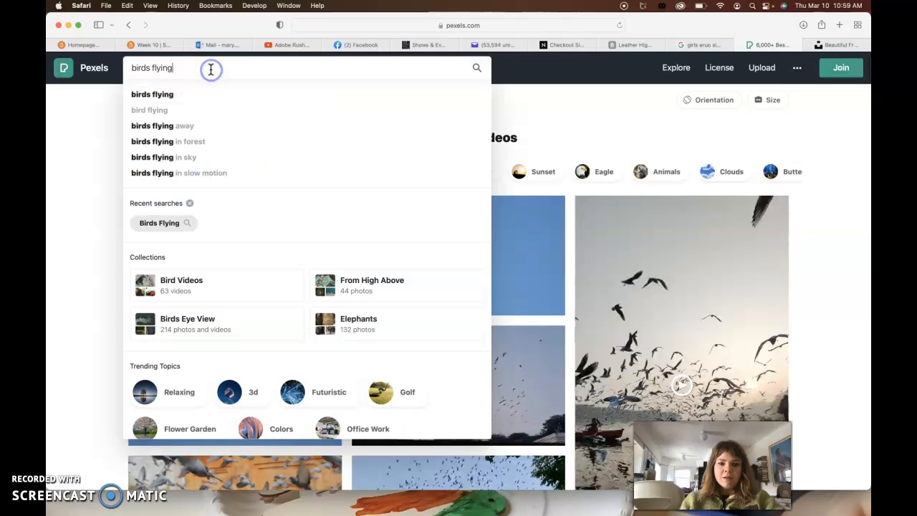
key(Return)
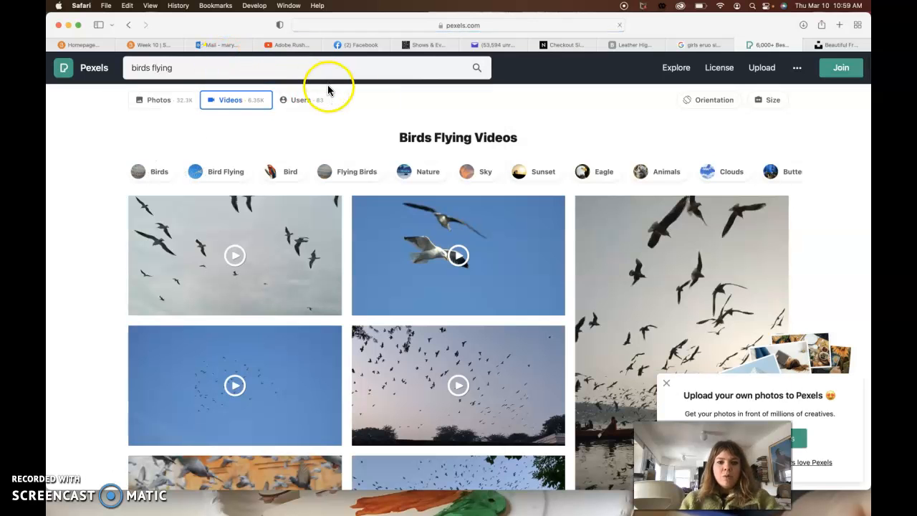
scroll(412, 116, down, 1)
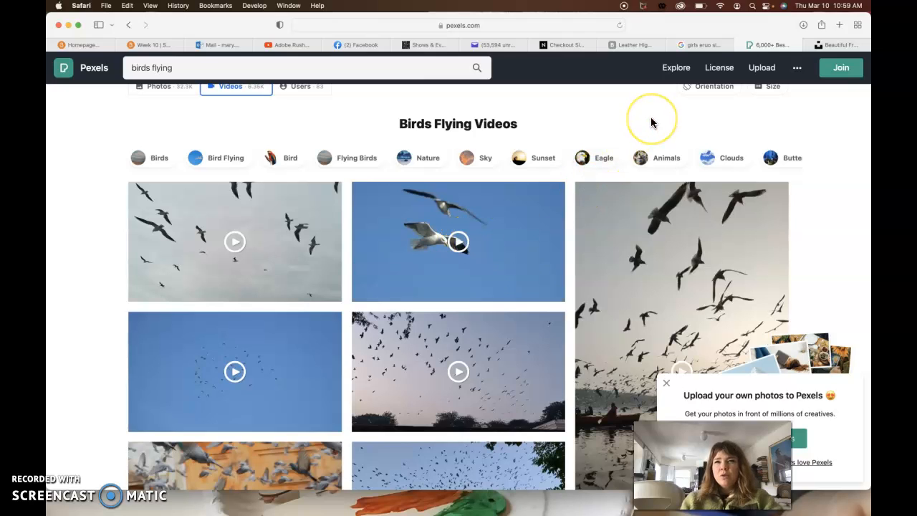
click(666, 382)
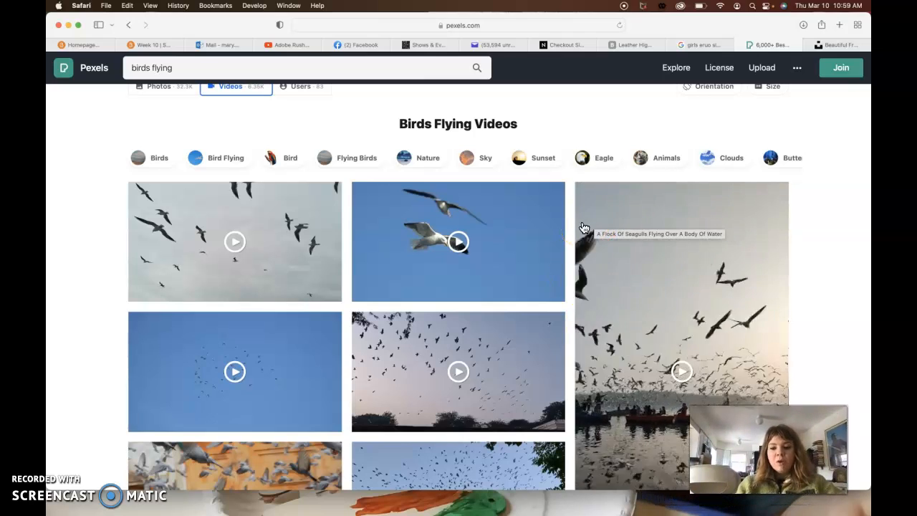
click(350, 118)
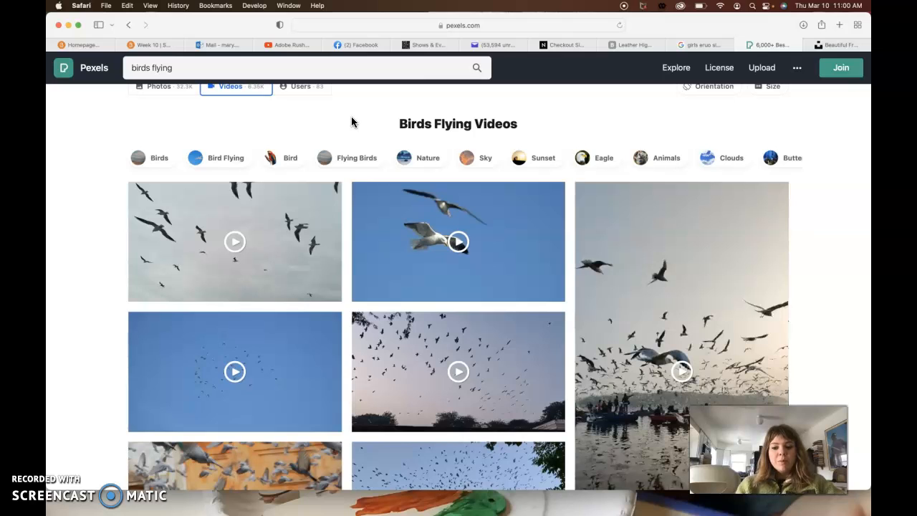
click(361, 119)
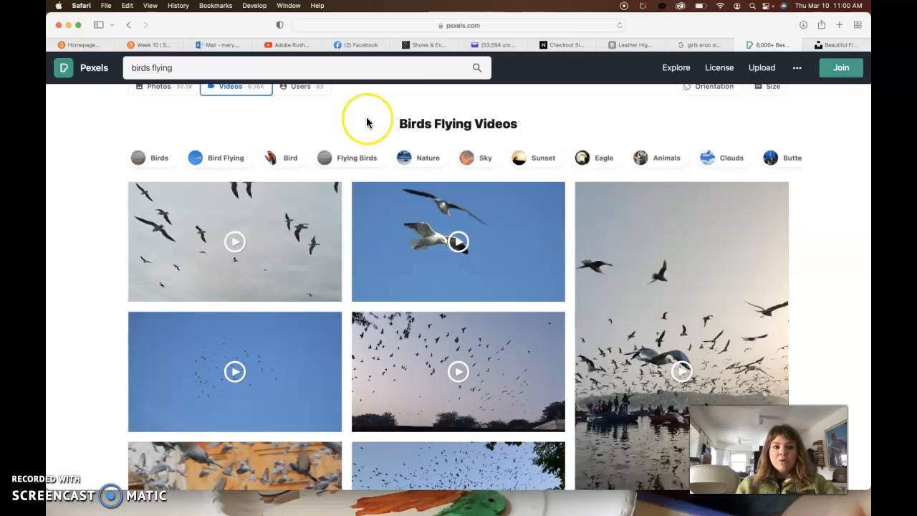
click(199, 72)
click(549, 96)
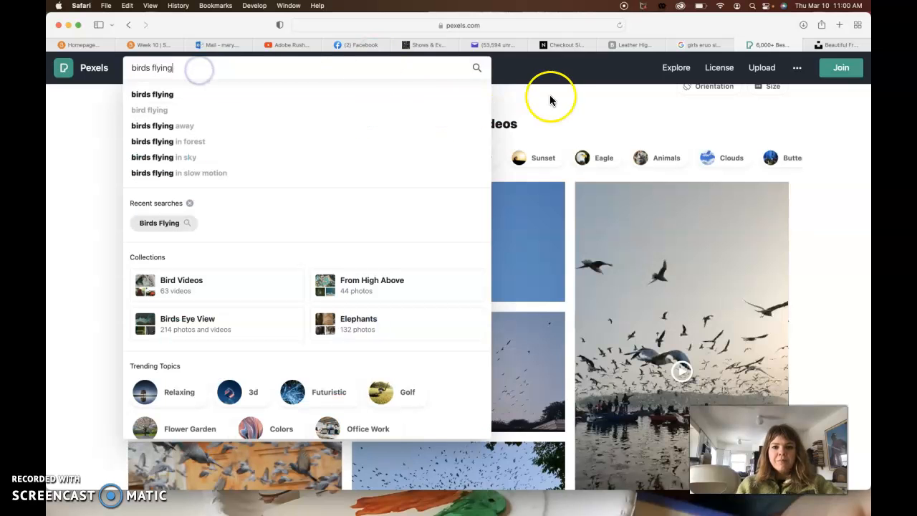
scroll(409, 103, up, 1)
click(409, 102)
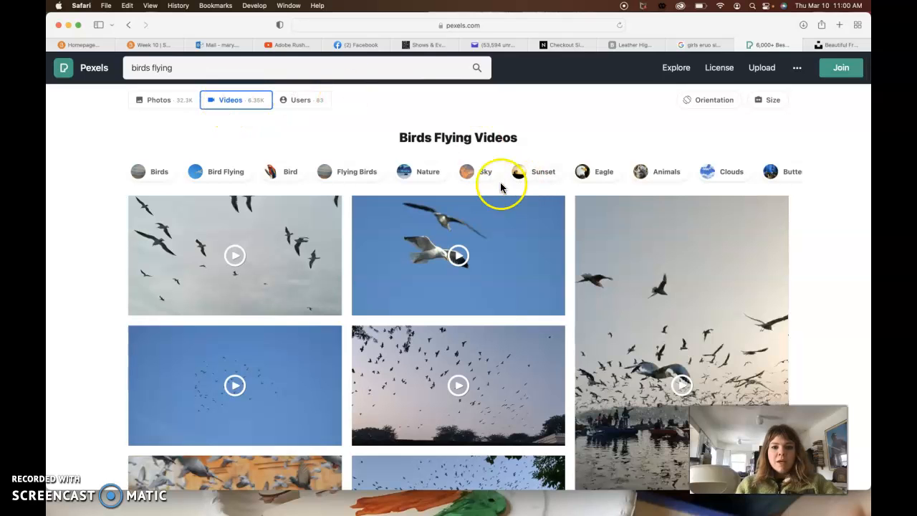
Open the video of two seagulls against a blue sky and check its available download sizes.
scroll(444, 247, down, 2)
click(459, 210)
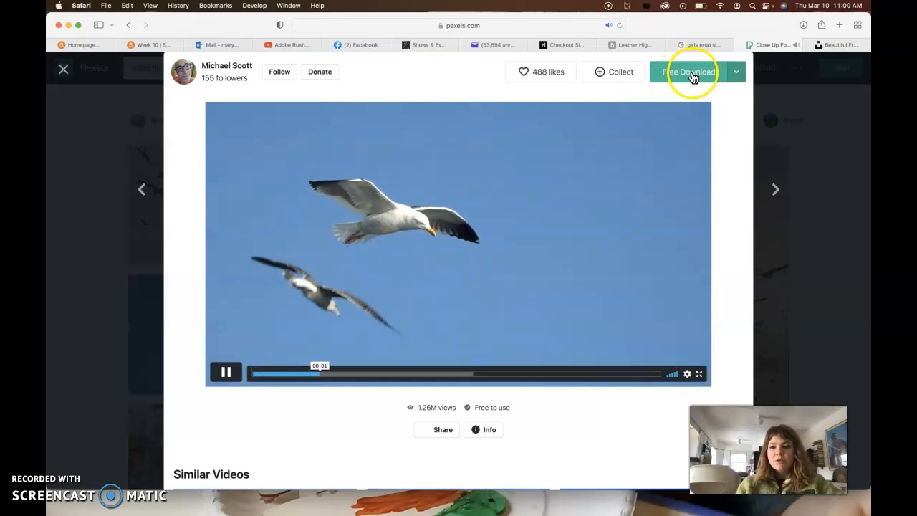
click(735, 73)
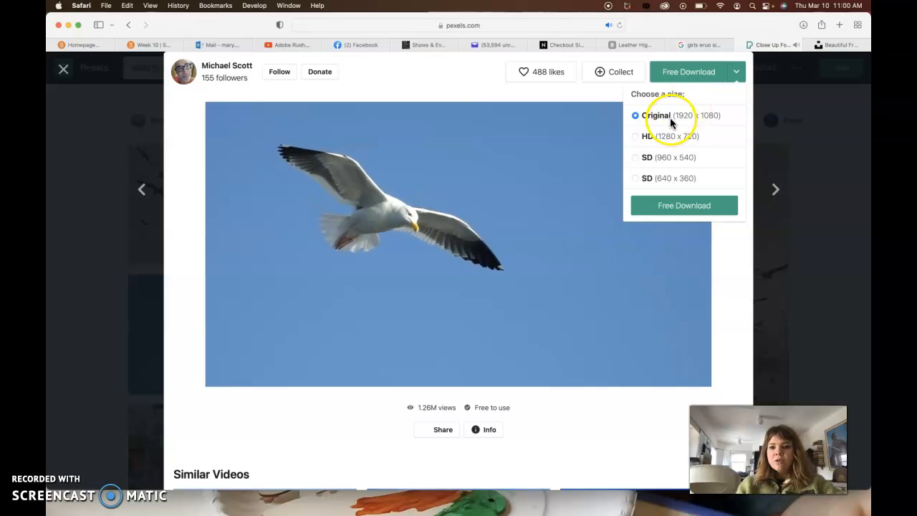
click(776, 126)
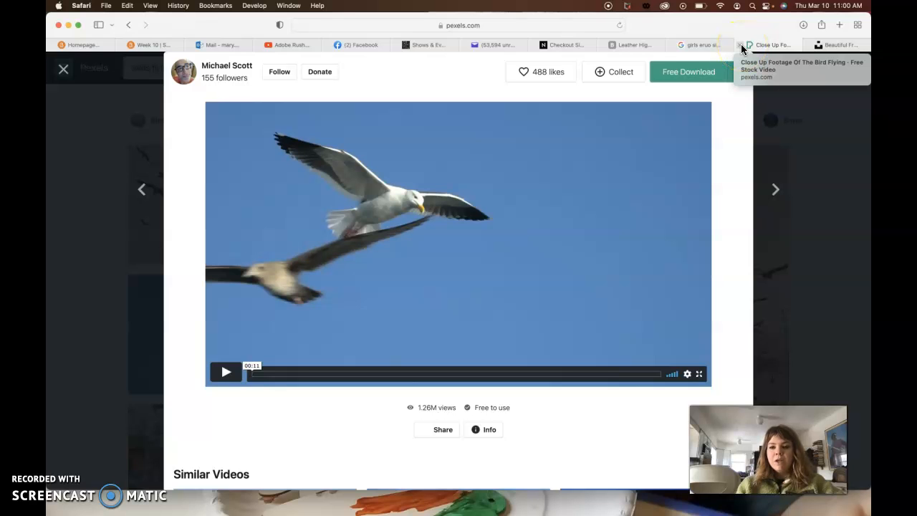
Minimize the browser and select the Adobe Premiere Rush application inside the Adobe Premiere Rush 2.0 folder in Applications.
click(68, 25)
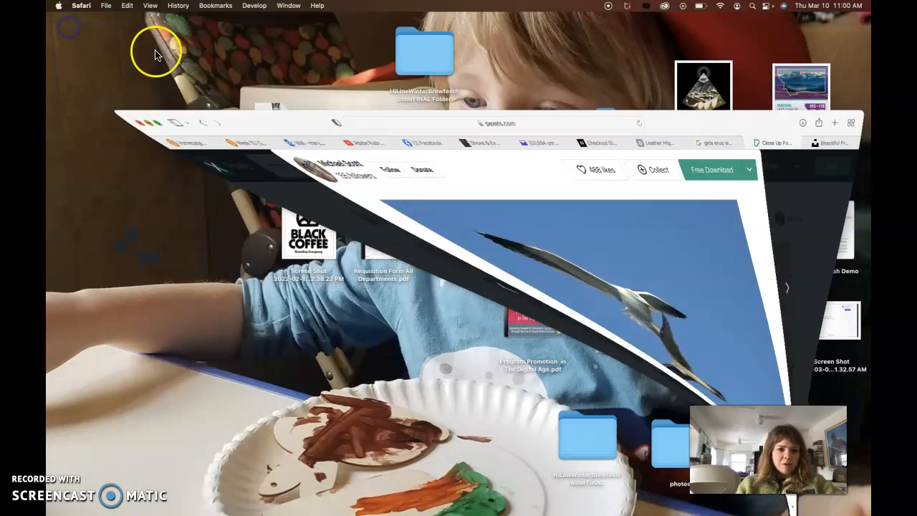
click(166, 243)
mouse_move(111, 507)
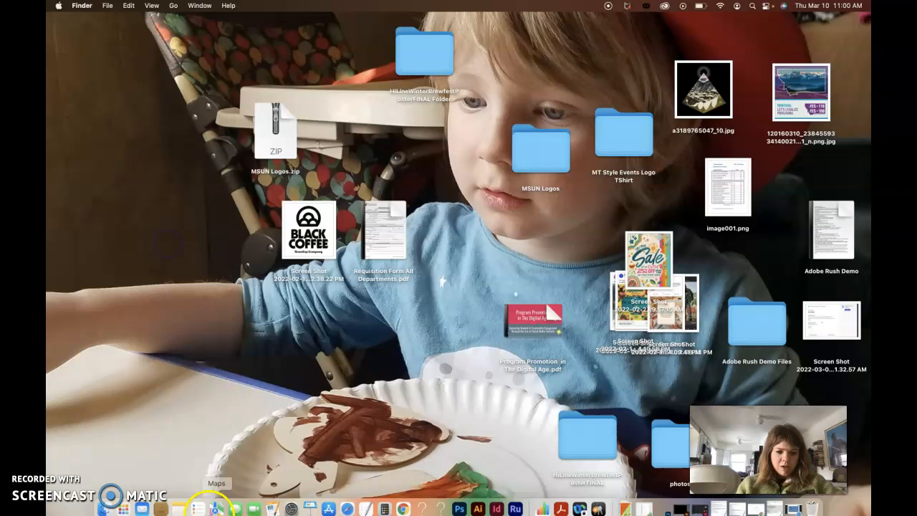
click(103, 505)
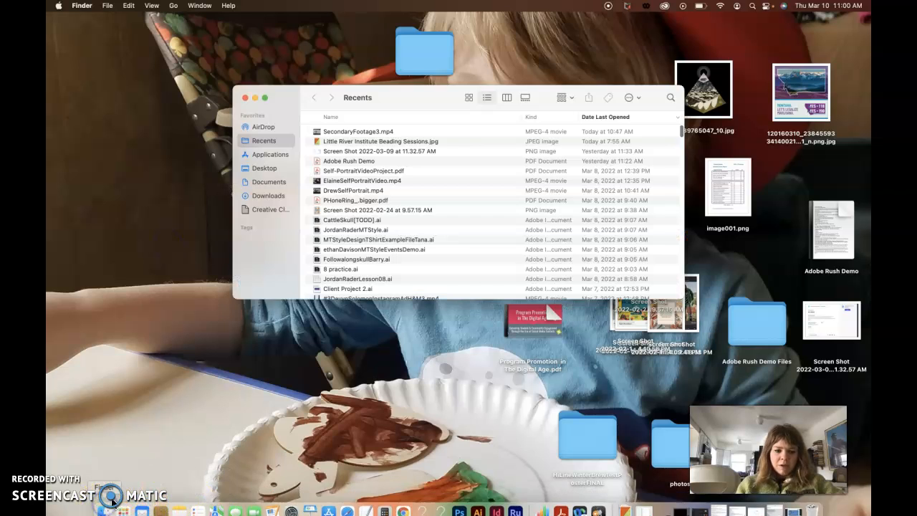
click(278, 156)
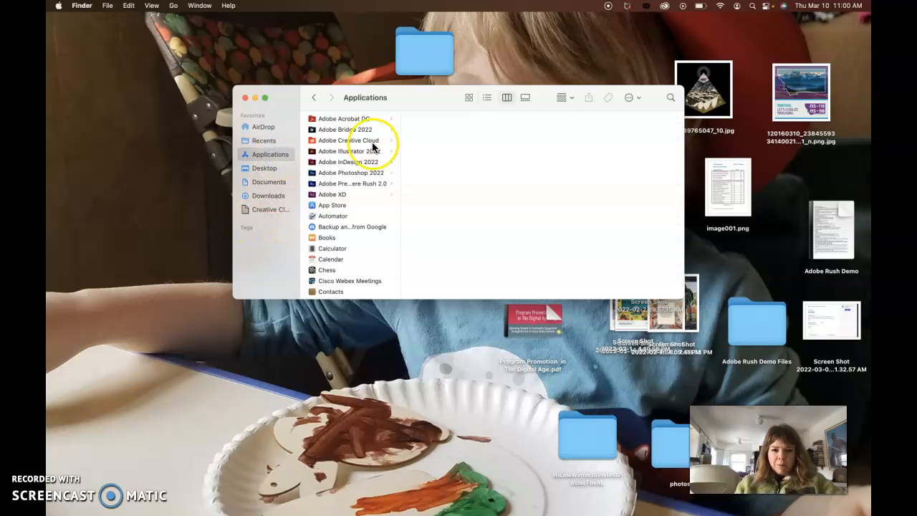
click(349, 186)
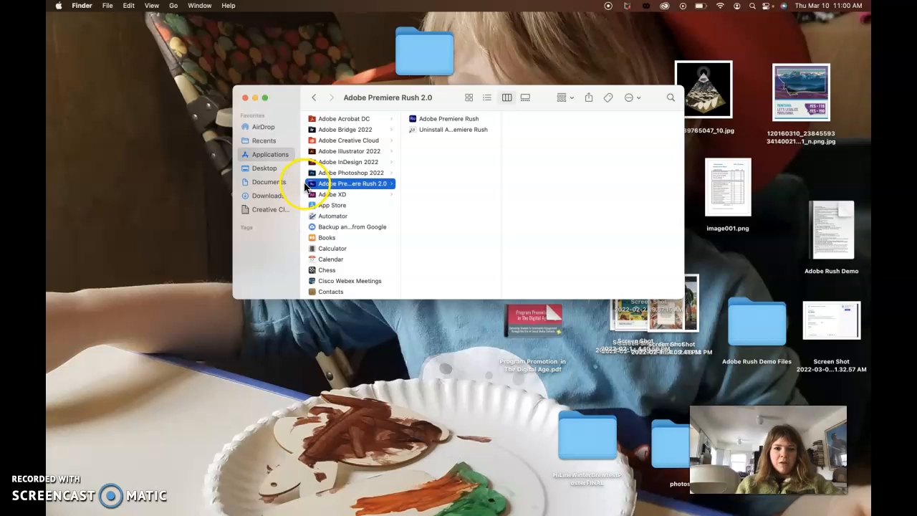
click(416, 122)
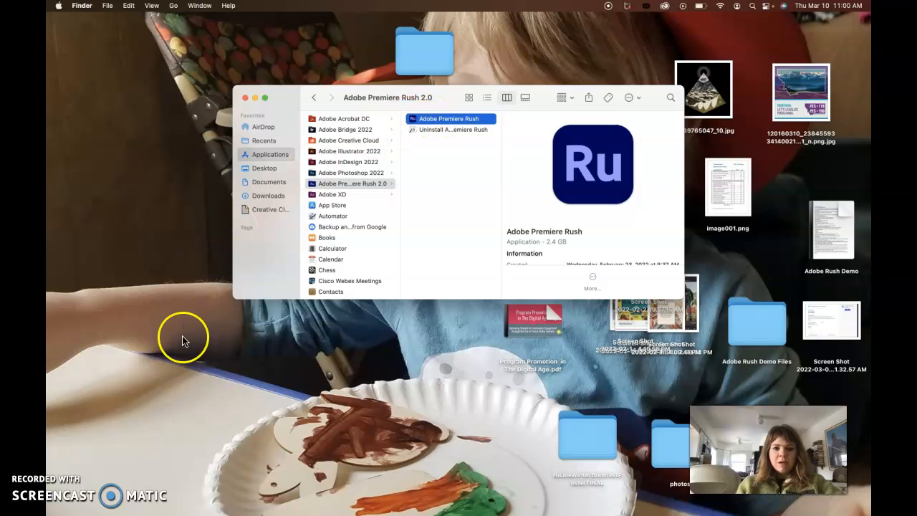
Switch to Adobe Premiere Rush and check its option for staying in the Dock.
mouse_move(535, 513)
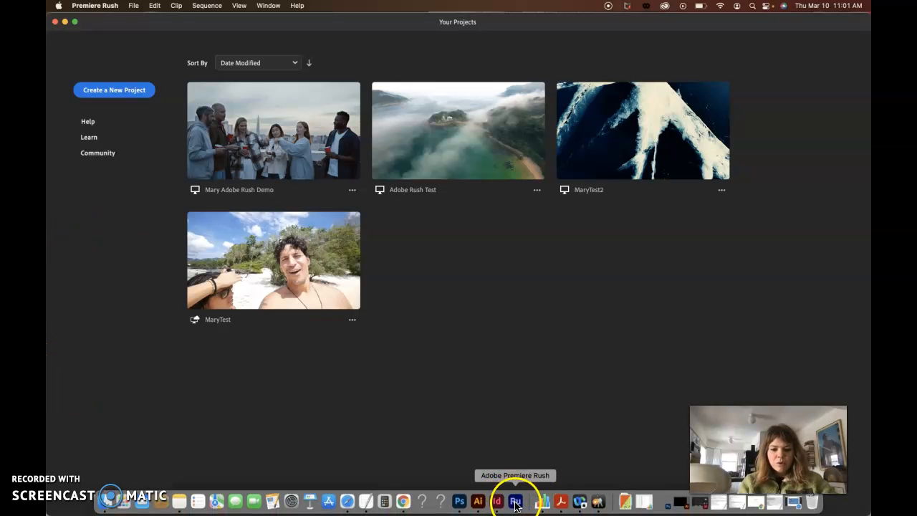
right_click(516, 505)
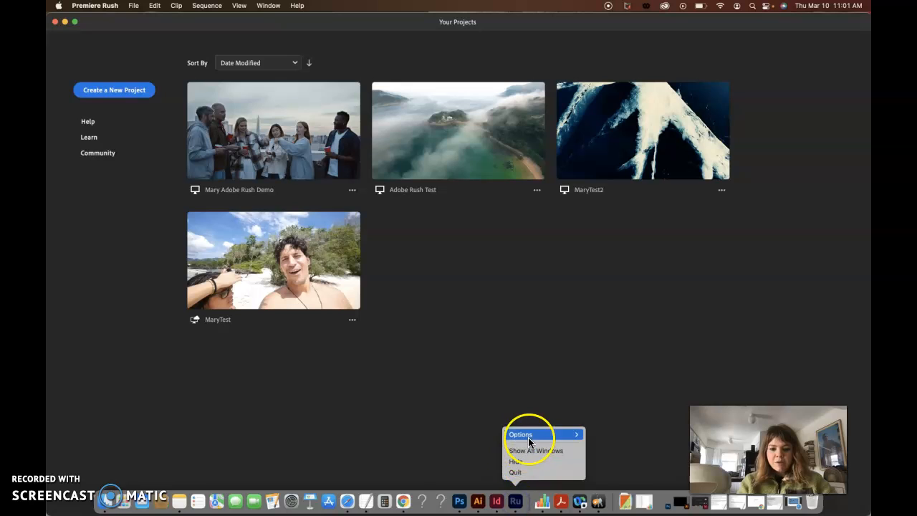
mouse_move(545, 434)
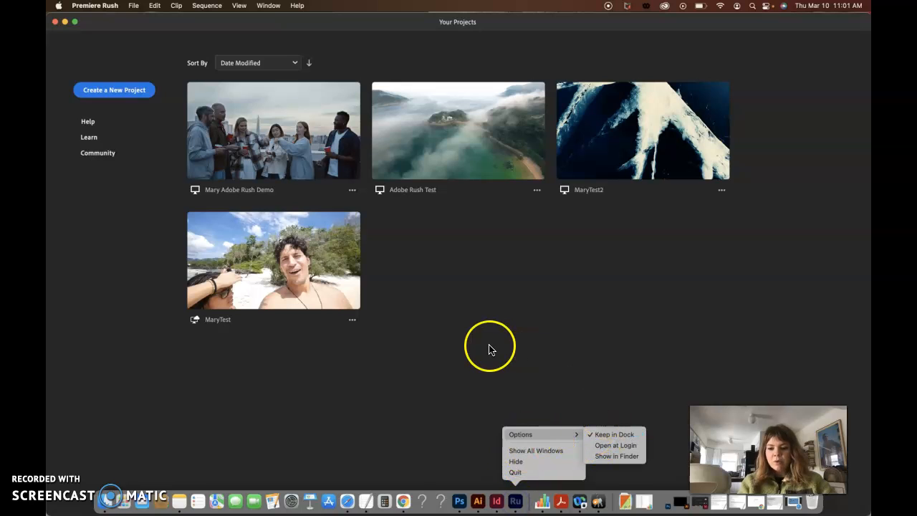
Start a new project and choose the PrimaryFootage clip from the Adobe Rush Demo Files folder on the Desktop.
click(116, 93)
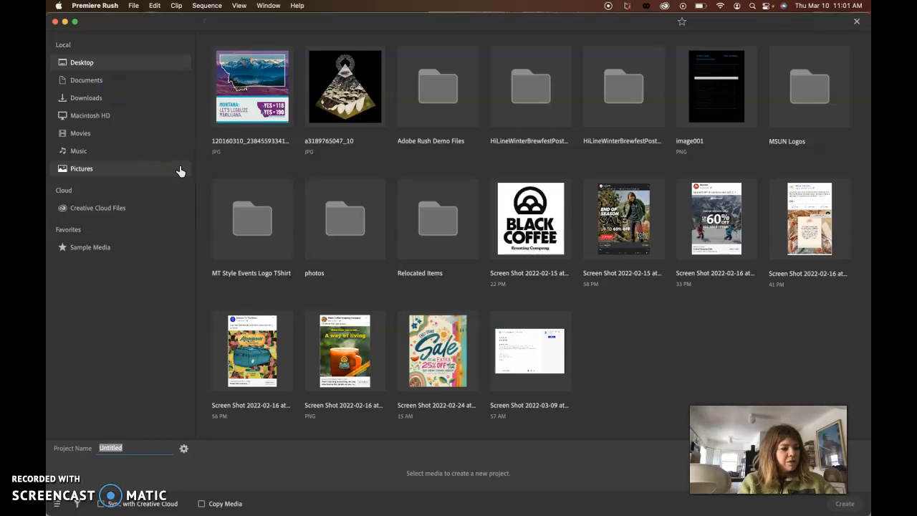
click(80, 66)
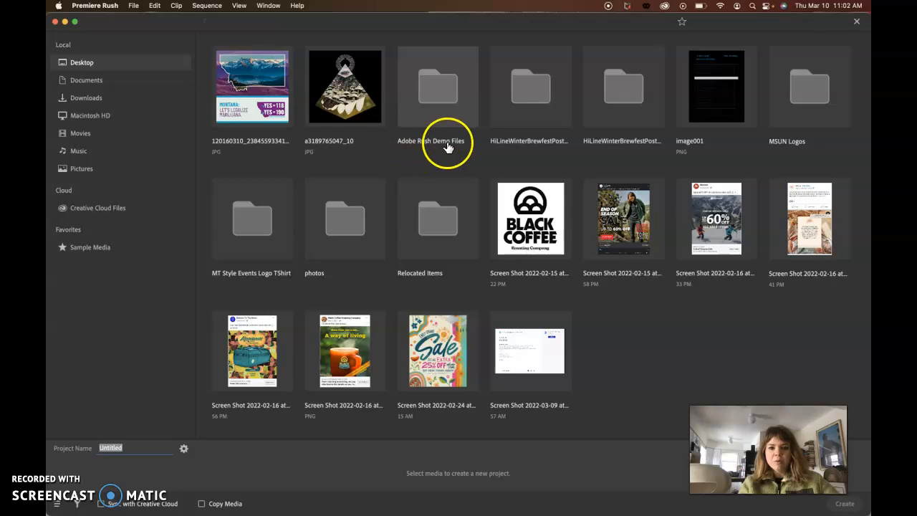
click(435, 83)
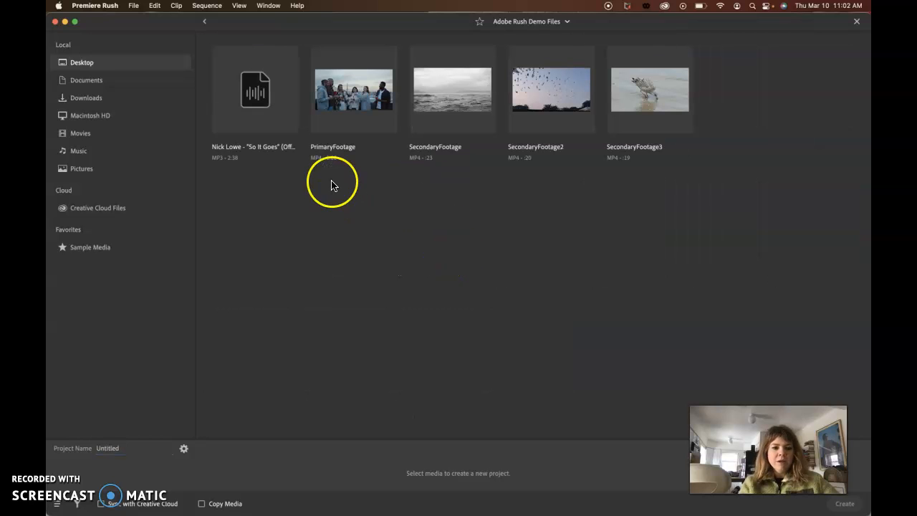
click(344, 106)
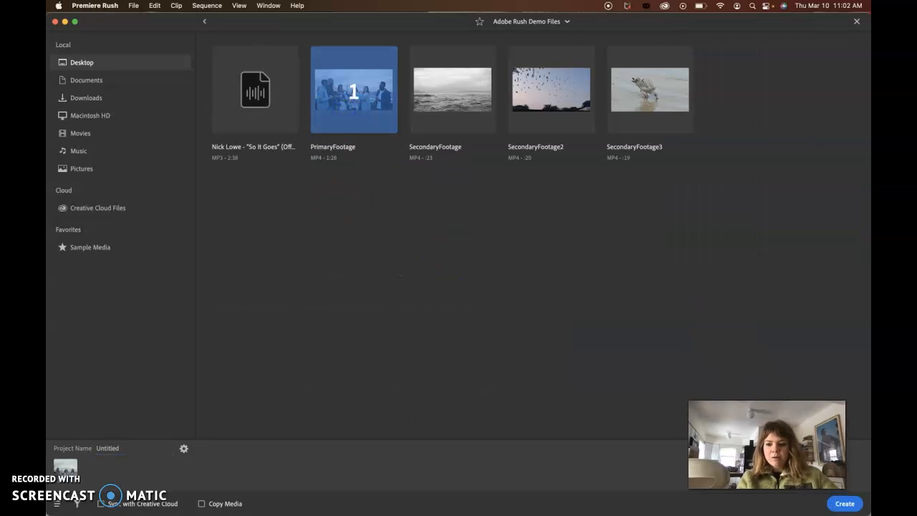
Name the project with the owner's first name followed by "Adobe Rush Demo 2".
click(122, 450)
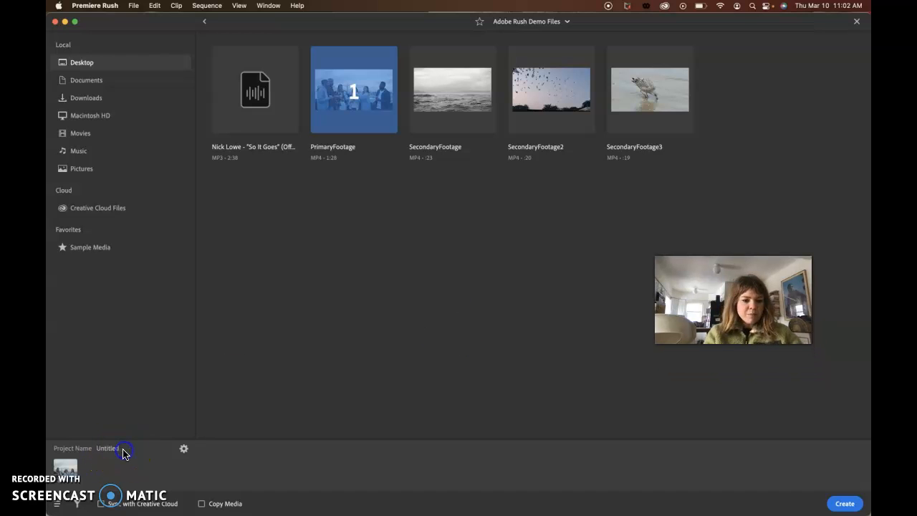
double_click(110, 449)
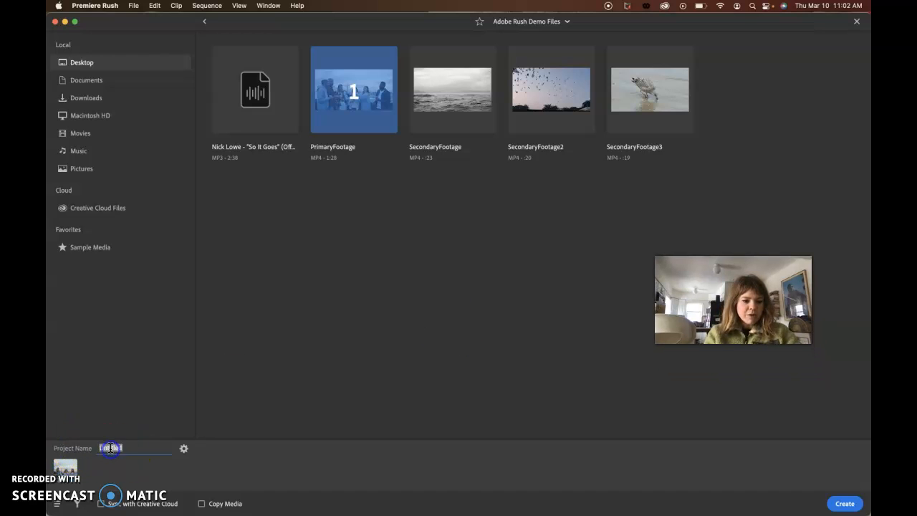
text(Mad)
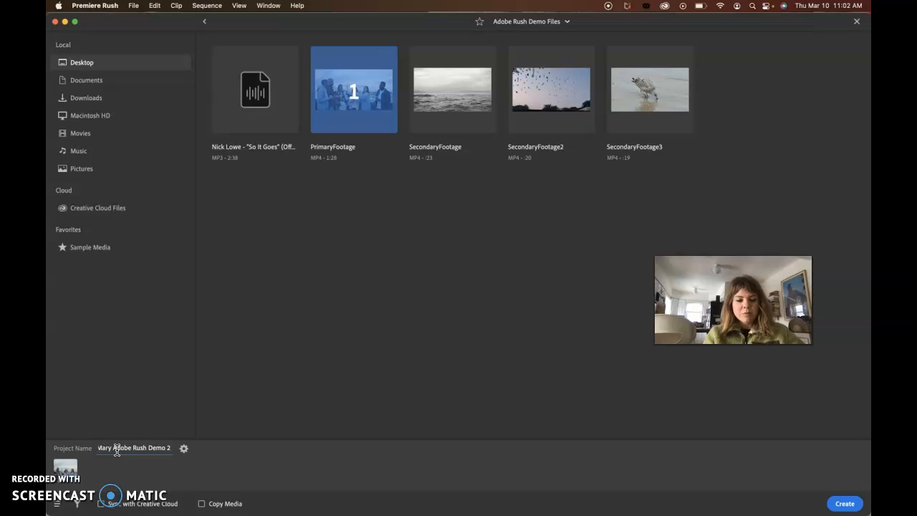
Set the project's aspect ratio to 16:9 in the project setup and accept it.
click(183, 449)
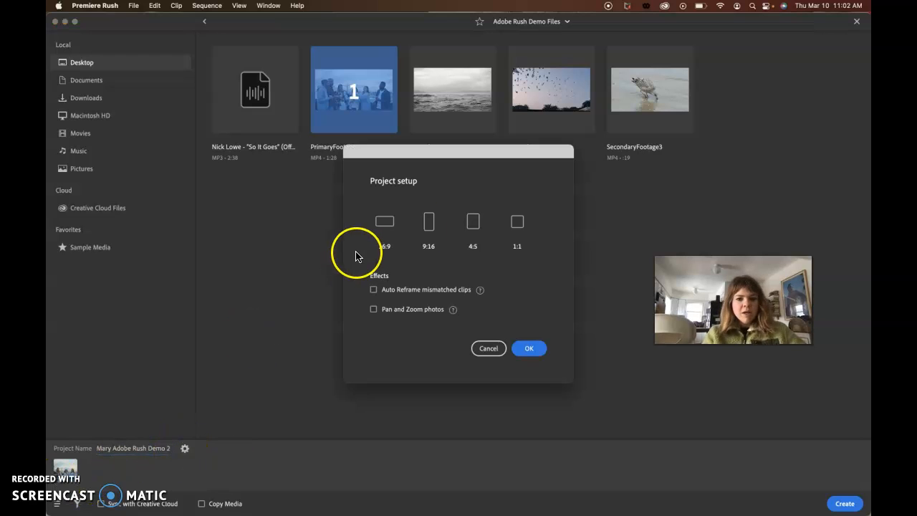
click(385, 230)
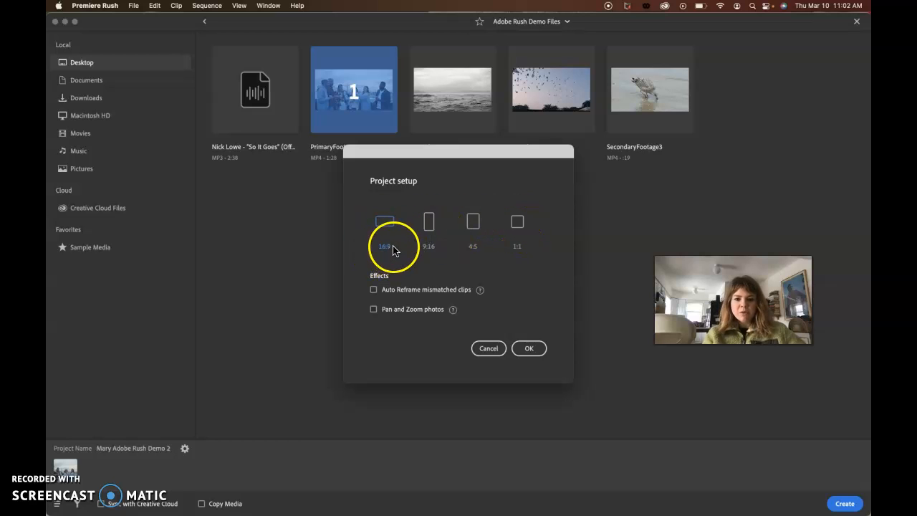
click(528, 349)
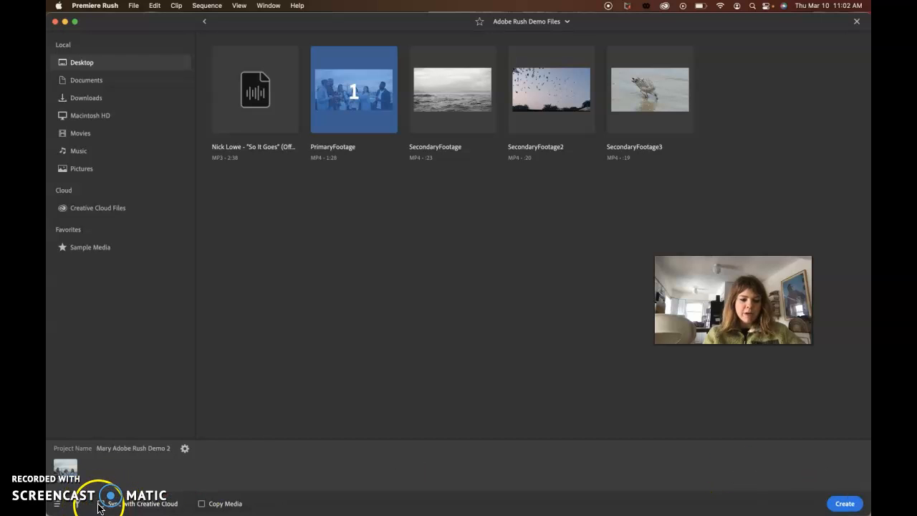
Create the project and look over the graphics templates for titles, transition graphics and overlays.
click(844, 505)
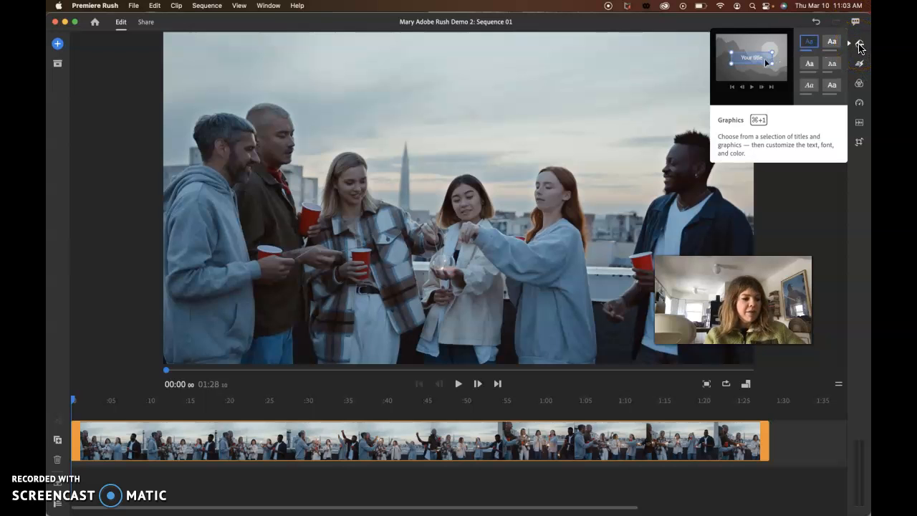
click(860, 46)
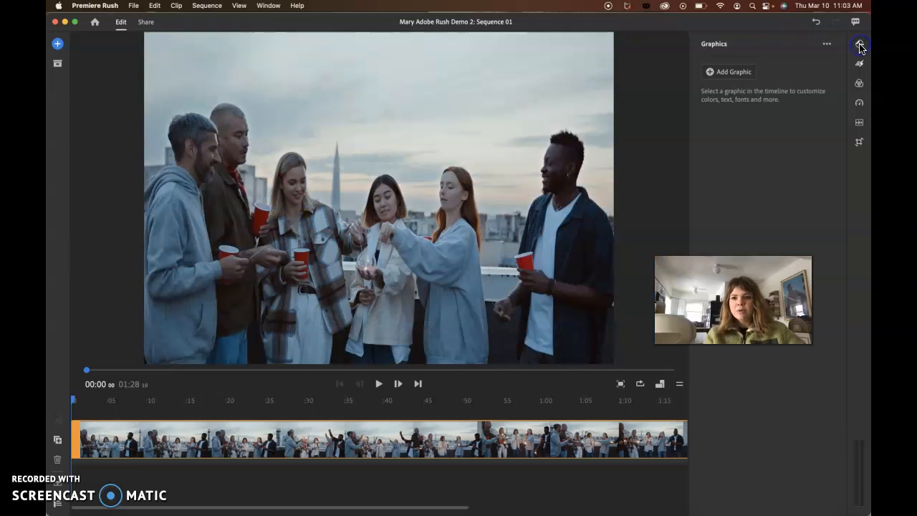
click(711, 73)
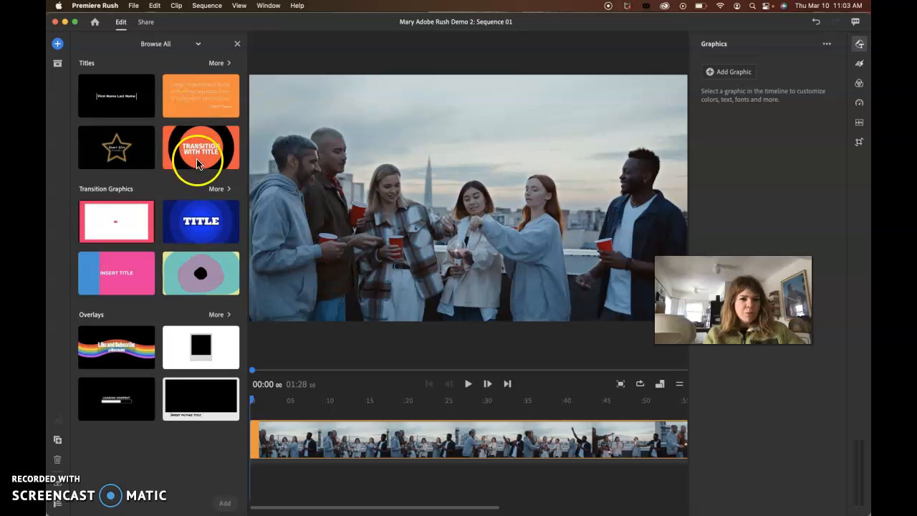
click(237, 43)
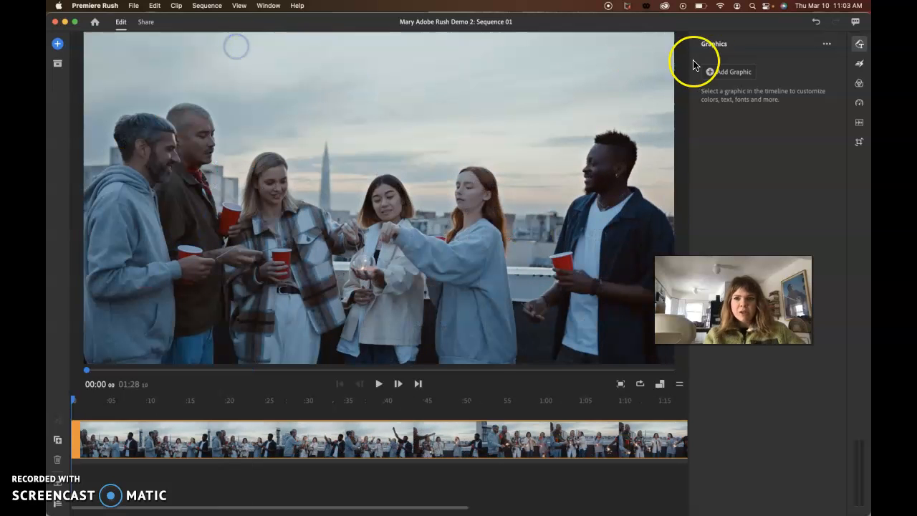
Examine the Effects options, including the clip transitions, Pan and Zoom, and Auto Reframe.
click(859, 66)
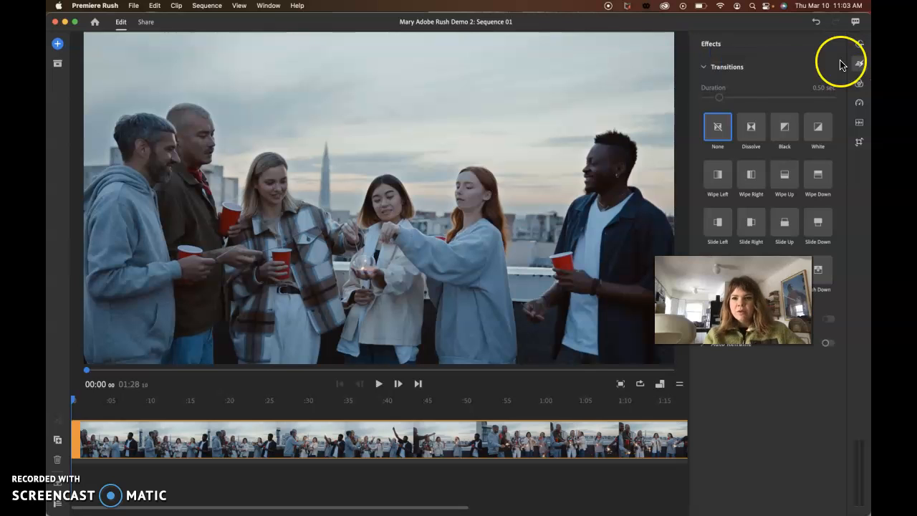
click(703, 67)
click(704, 69)
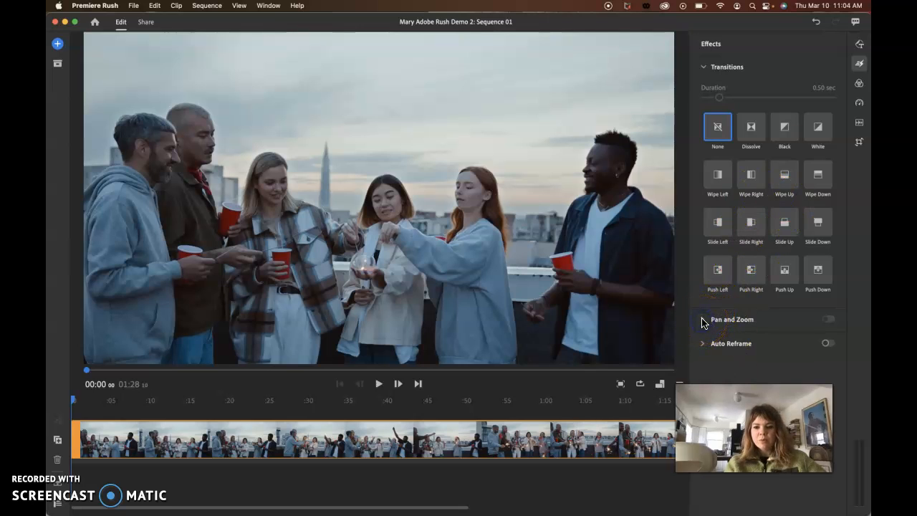
click(859, 63)
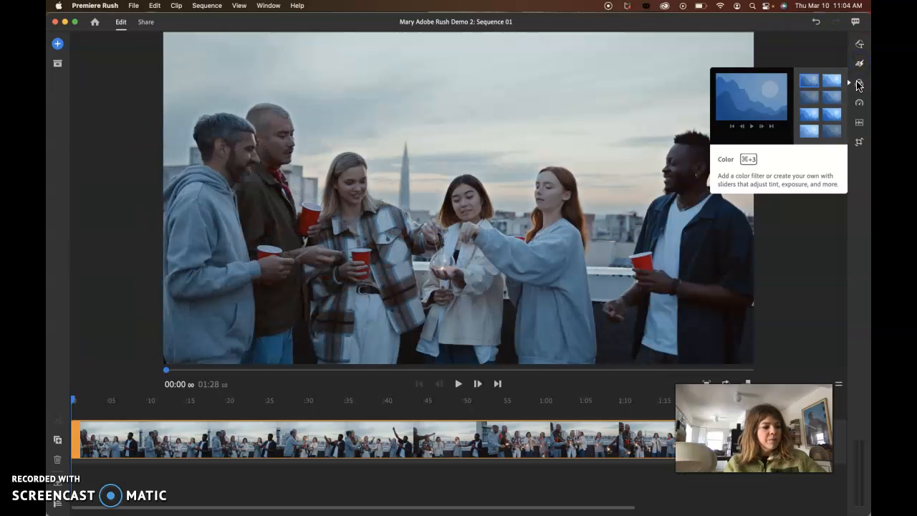
Review the built-in Color presets, the manual color adjustments and the clip's Speed settings.
click(859, 84)
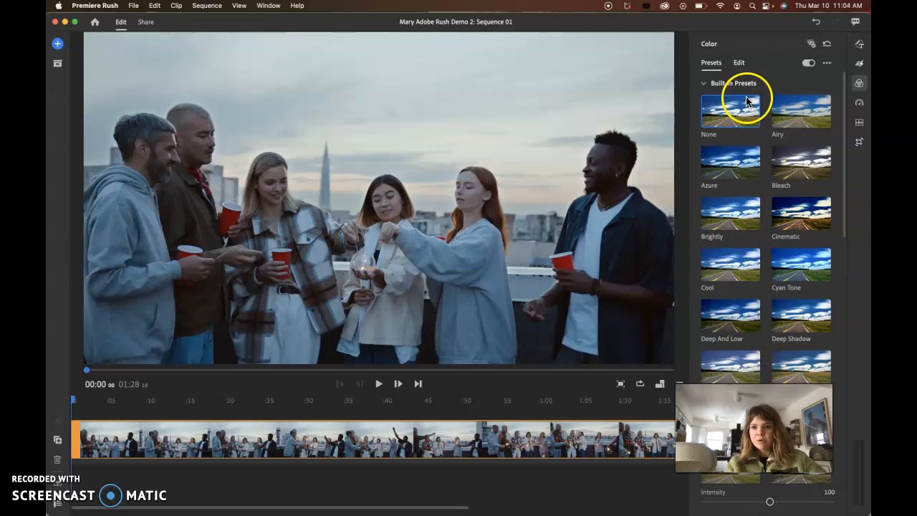
click(739, 63)
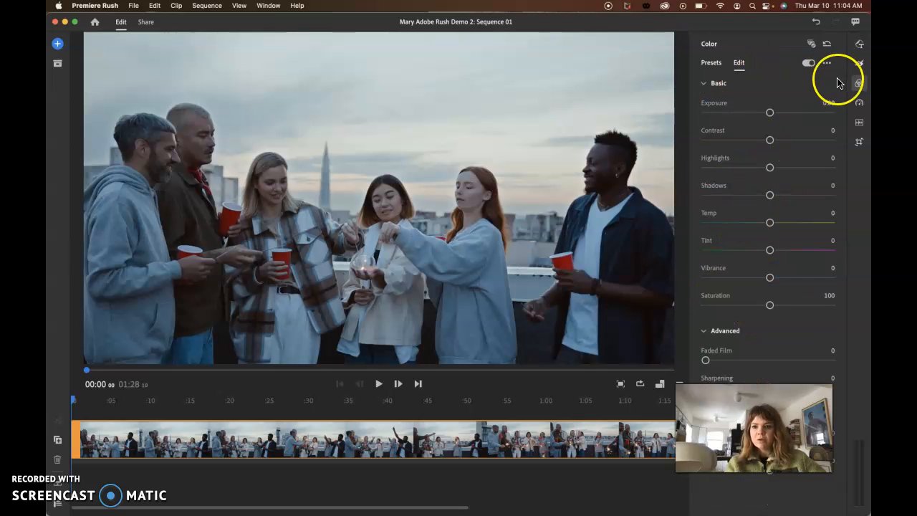
click(859, 104)
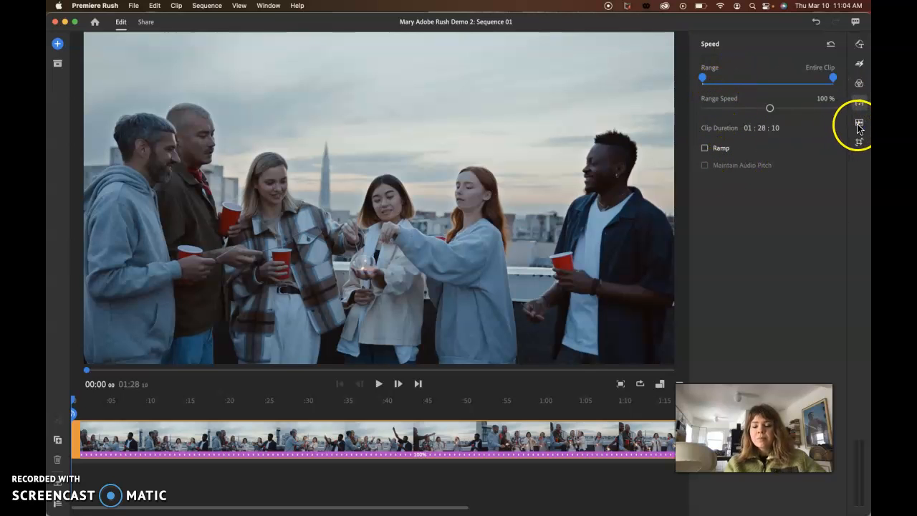
Look over the Audio settings and the Transform settings for cropping and rotating the clip.
click(859, 123)
click(732, 78)
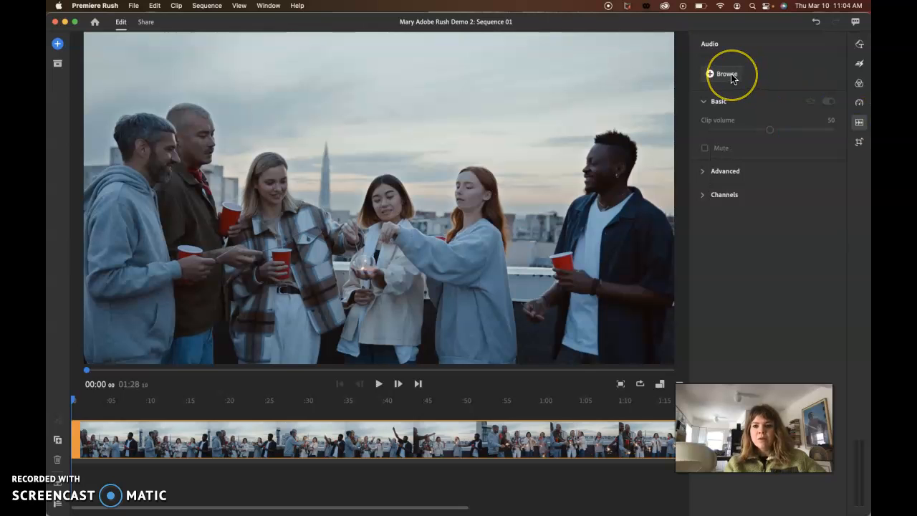
click(702, 174)
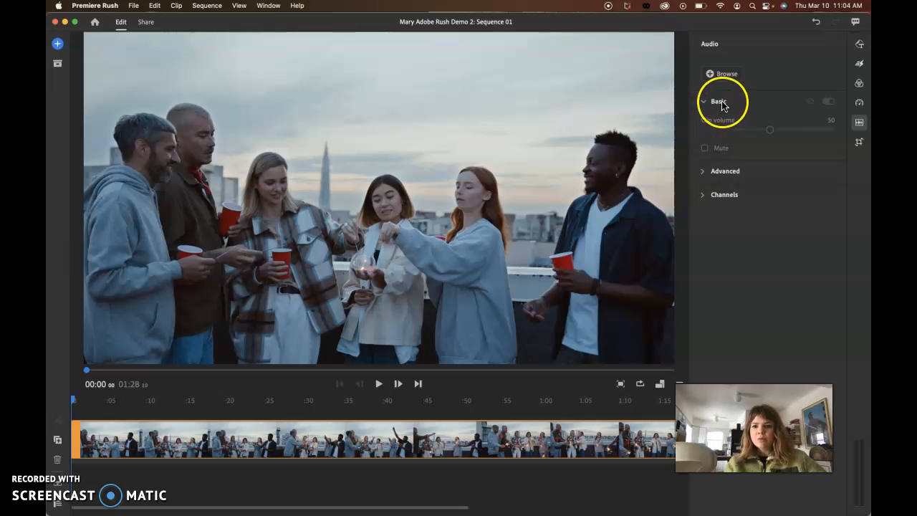
click(859, 143)
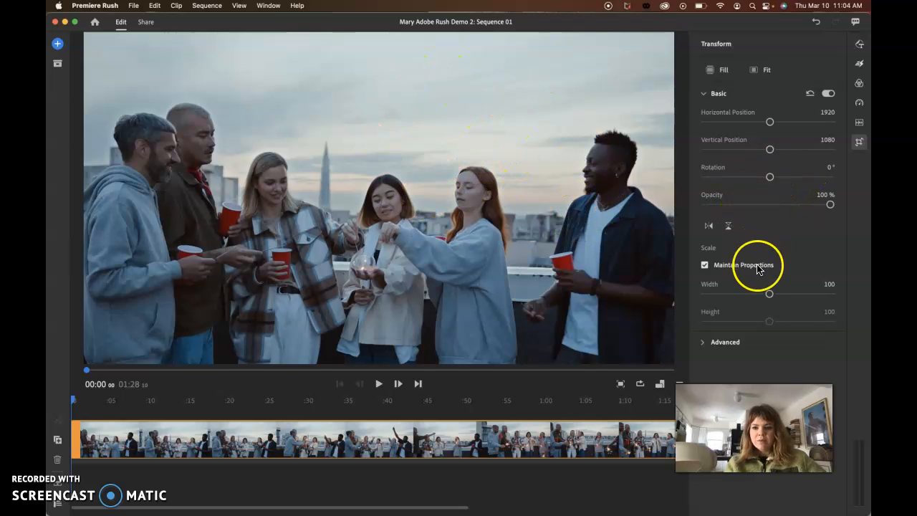
click(860, 147)
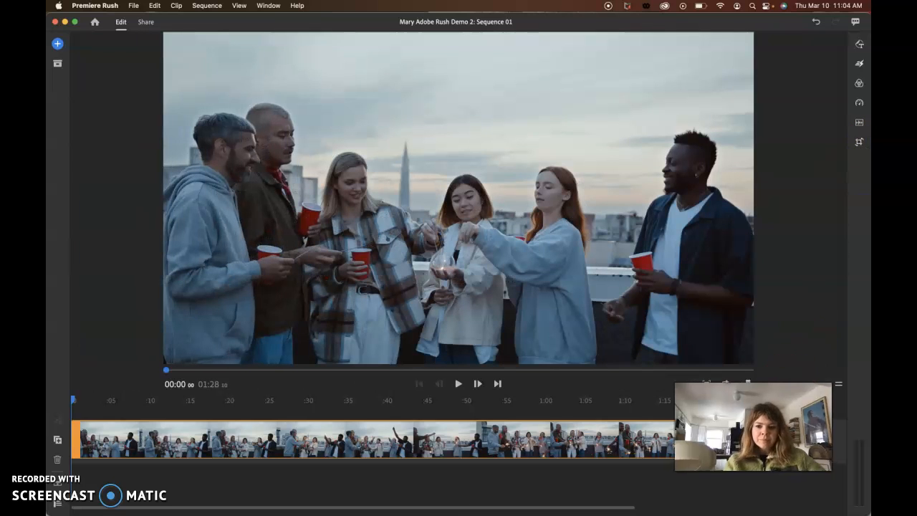
Enlarge the timeline area and preview the footage by scrubbing to about 22 seconds and playing it to about 31 seconds.
drag(837, 385, 836, 308)
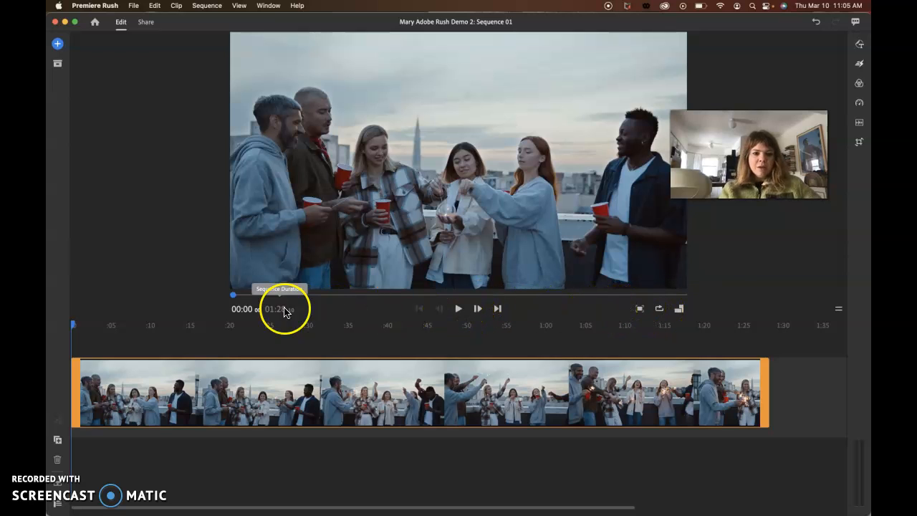
drag(73, 326, 255, 331)
click(459, 310)
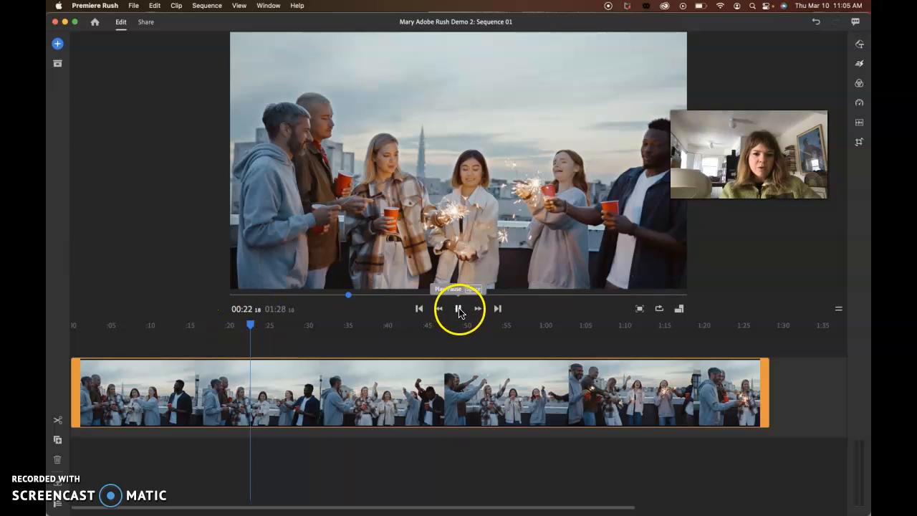
click(459, 310)
click(458, 312)
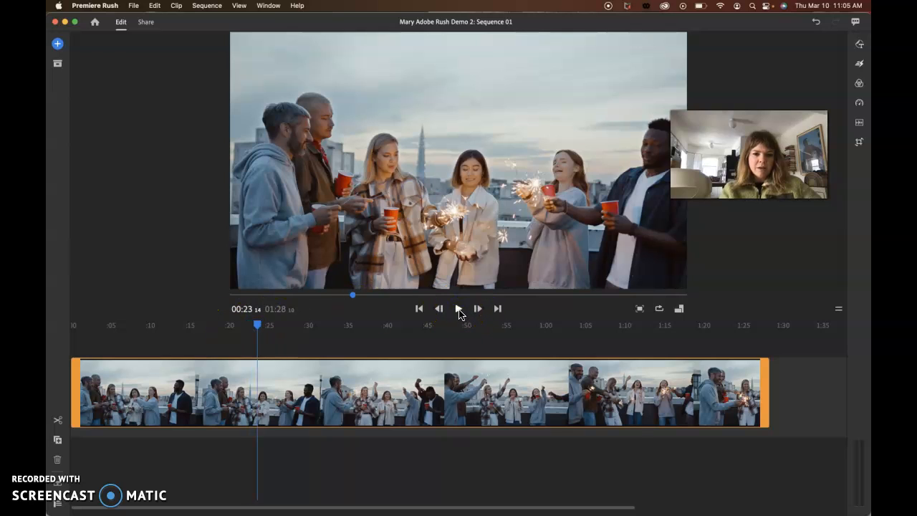
click(457, 313)
click(257, 332)
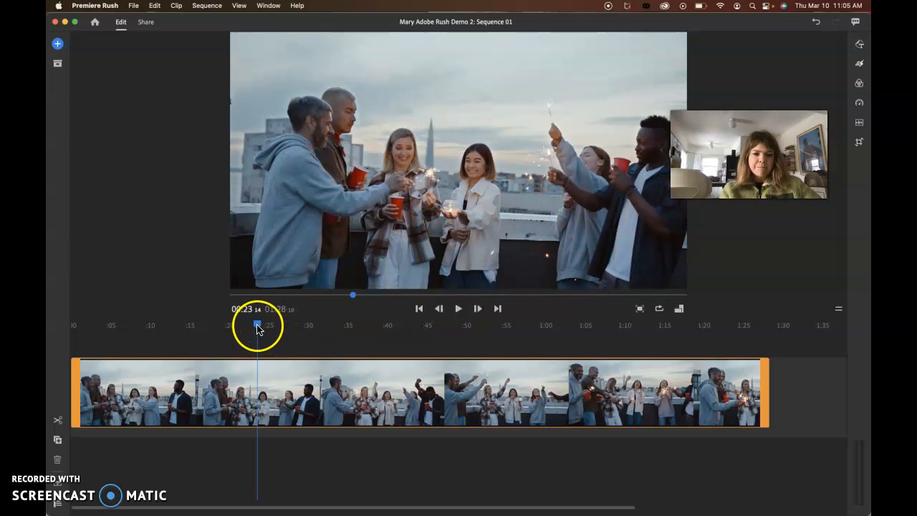
click(457, 311)
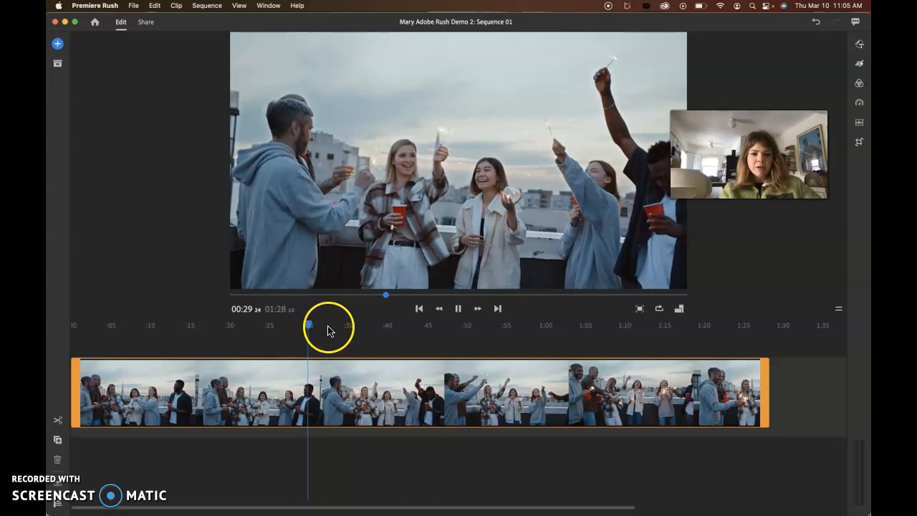
click(456, 309)
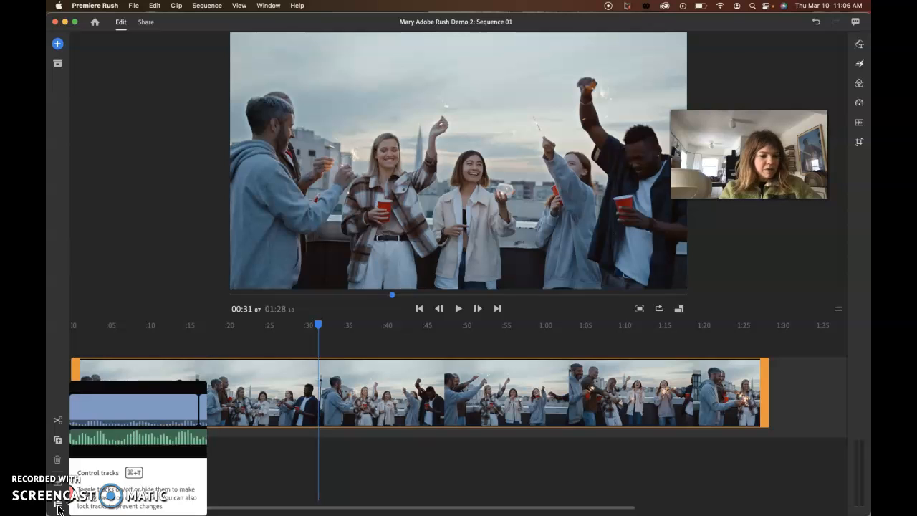
Examine the media and sequences listed in the project's assets.
click(251, 380)
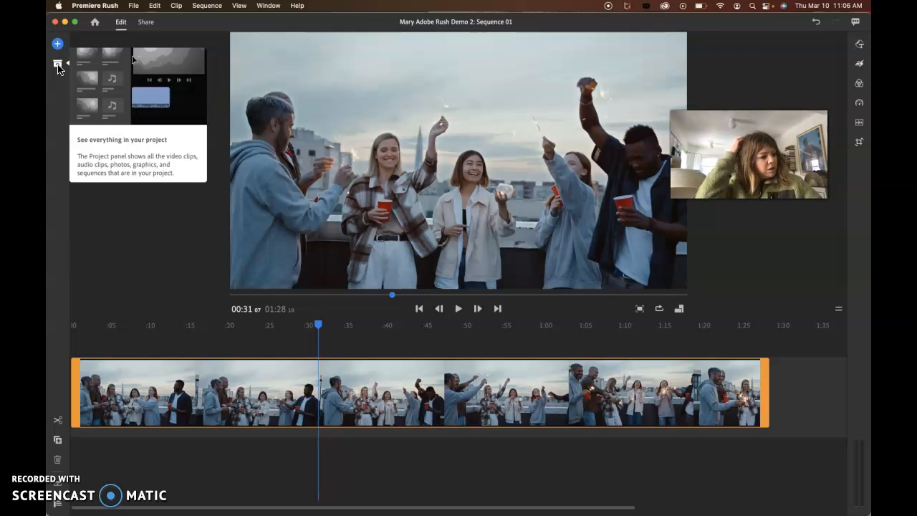
click(58, 66)
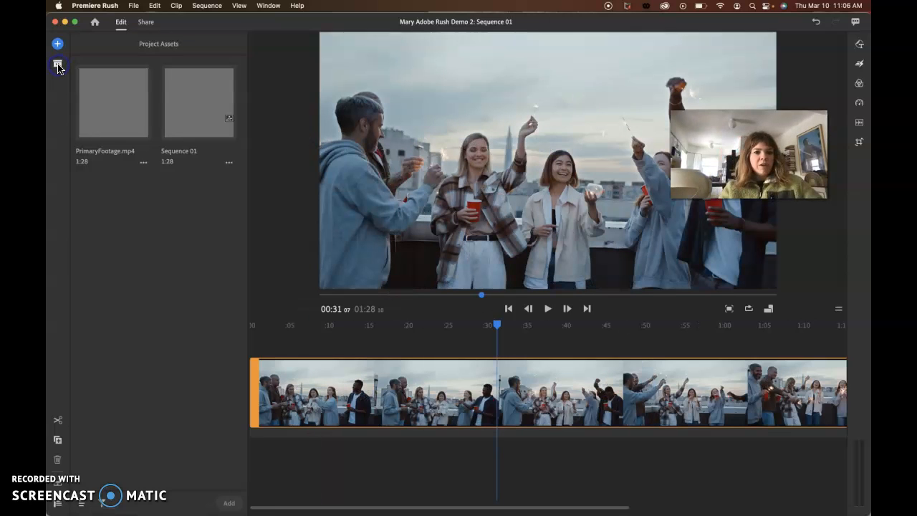
click(58, 66)
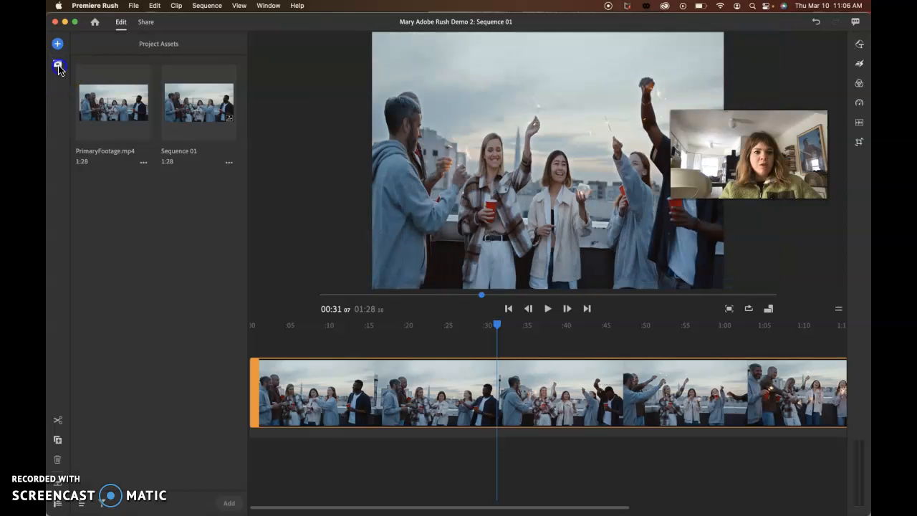
Go back to the overview of all projects and reopen the "Adobe Rush Demo 2" project.
click(94, 25)
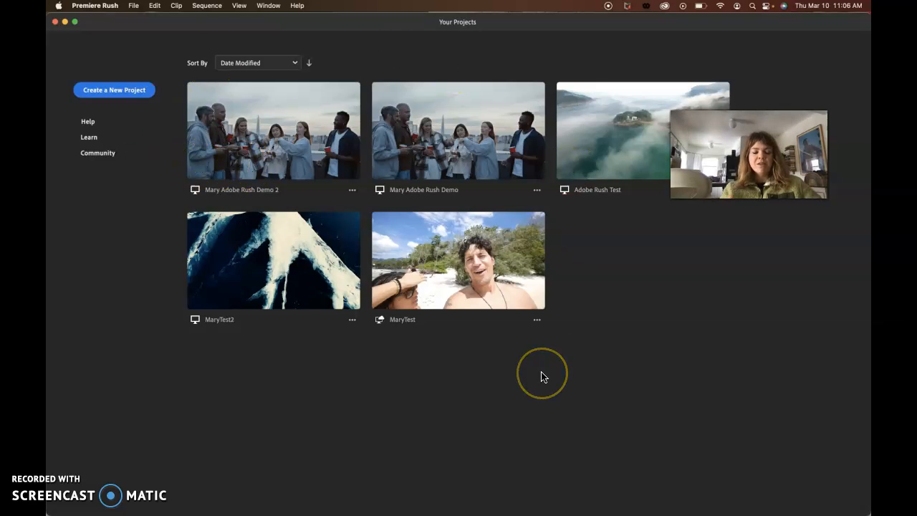
drag(730, 113, 699, 283)
click(271, 136)
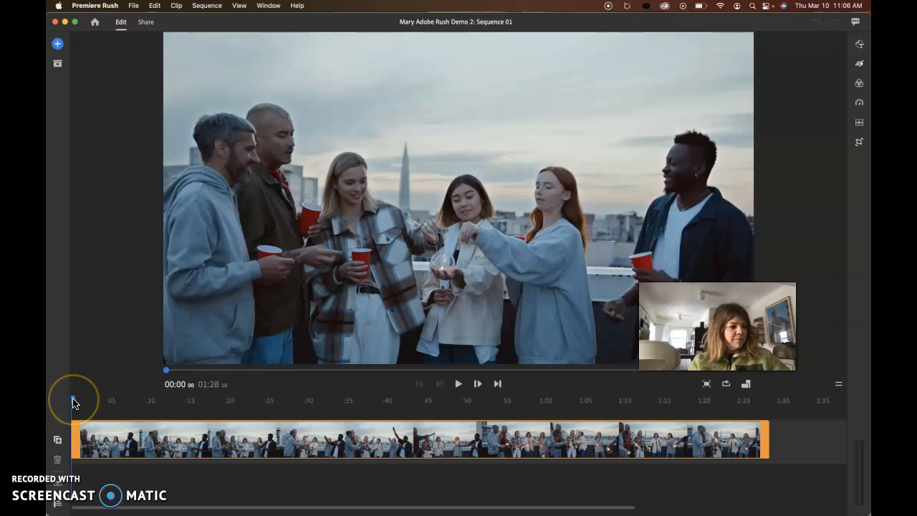
Position the playhead at about 34 seconds and split the PrimaryFootage clip there.
drag(73, 403, 348, 401)
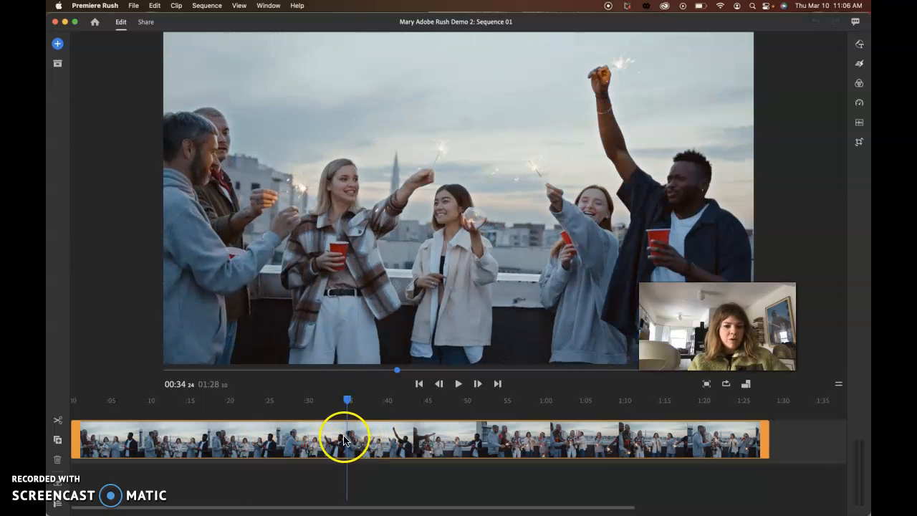
mouse_move(398, 372)
mouse_down()
mouse_move(286, 370)
mouse_move(415, 375)
mouse_move(378, 371)
mouse_move(391, 370)
mouse_up()
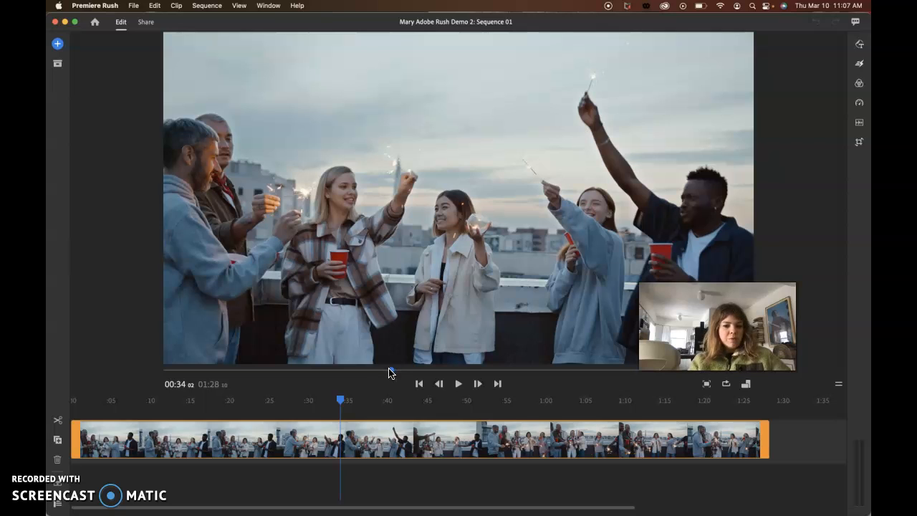
click(341, 490)
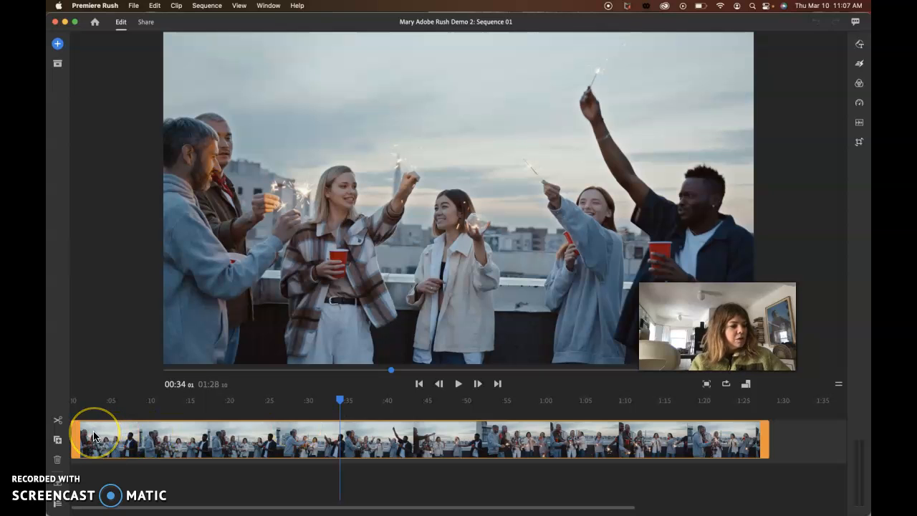
click(58, 423)
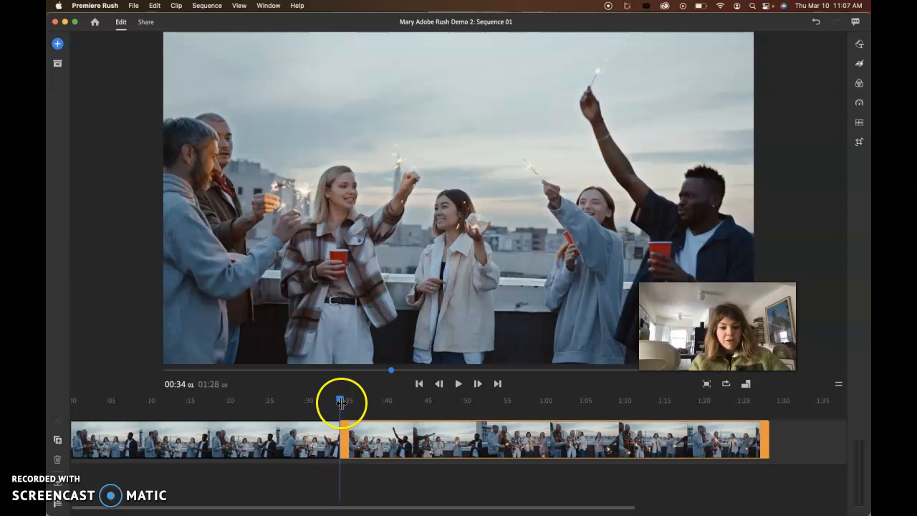
Split the second section at about 52 seconds and delete the middle piece between the two cuts.
drag(341, 404, 485, 401)
click(484, 449)
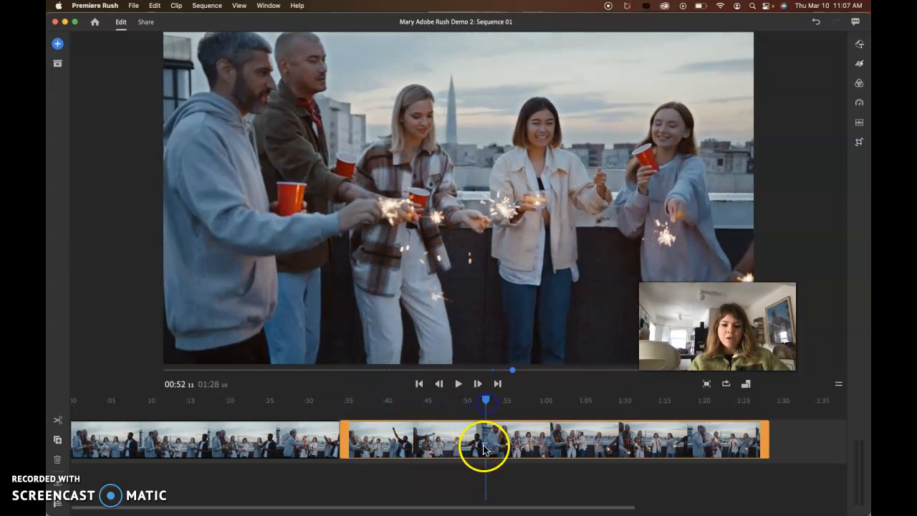
click(57, 423)
click(391, 449)
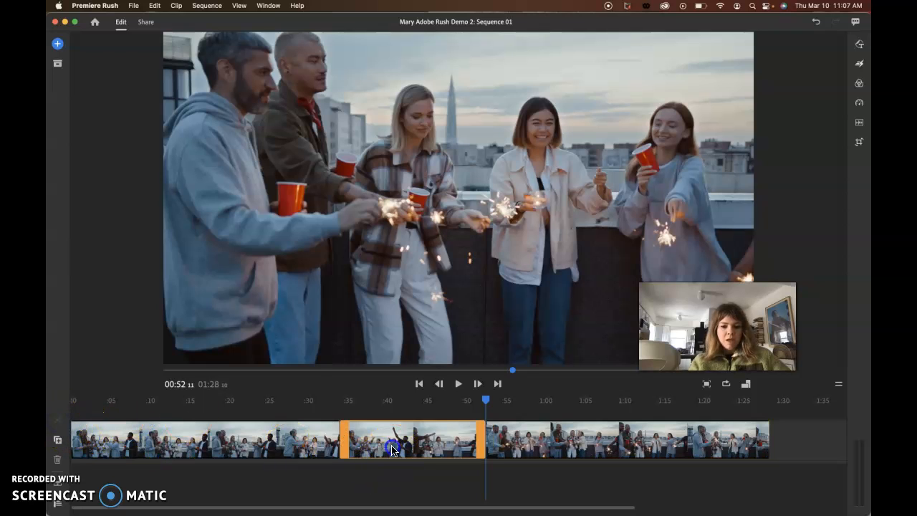
key(Delete)
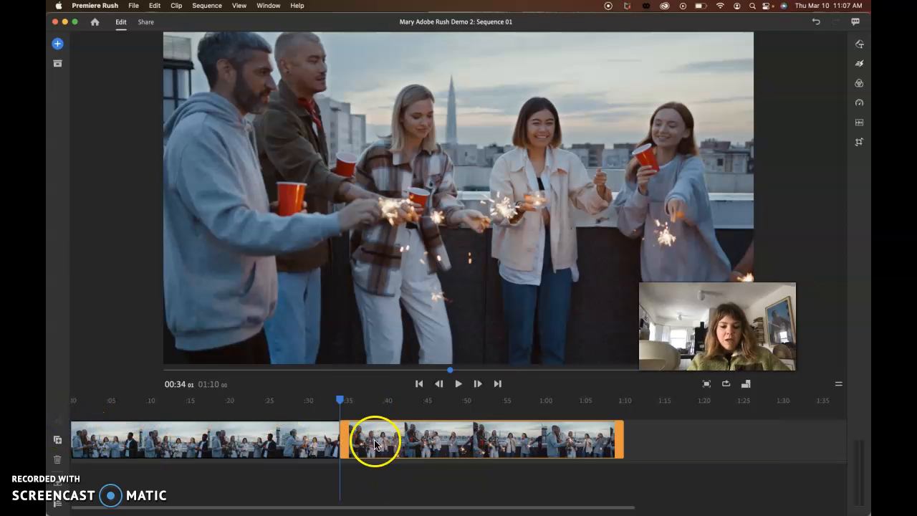
Trim both ends of the second clip and the start of the first clip, shortening the sequence to about 53 seconds.
drag(347, 442, 463, 446)
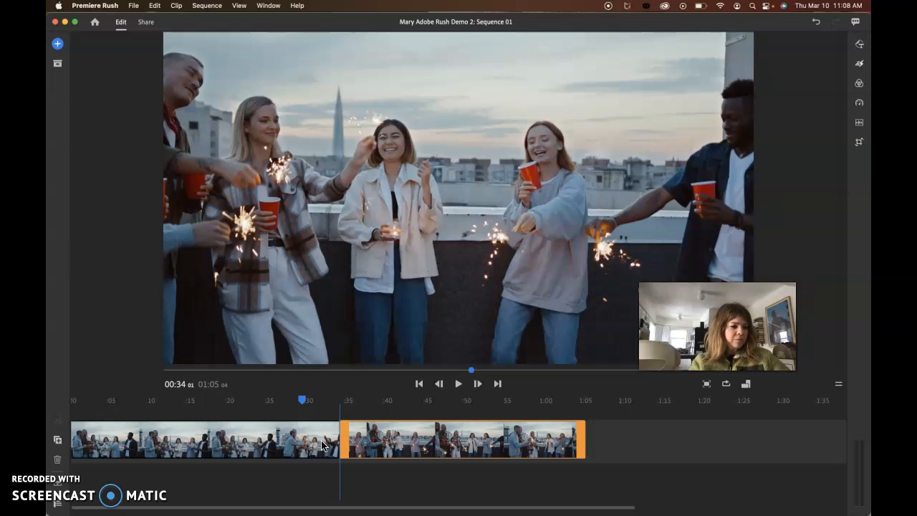
drag(584, 441, 559, 442)
click(270, 444)
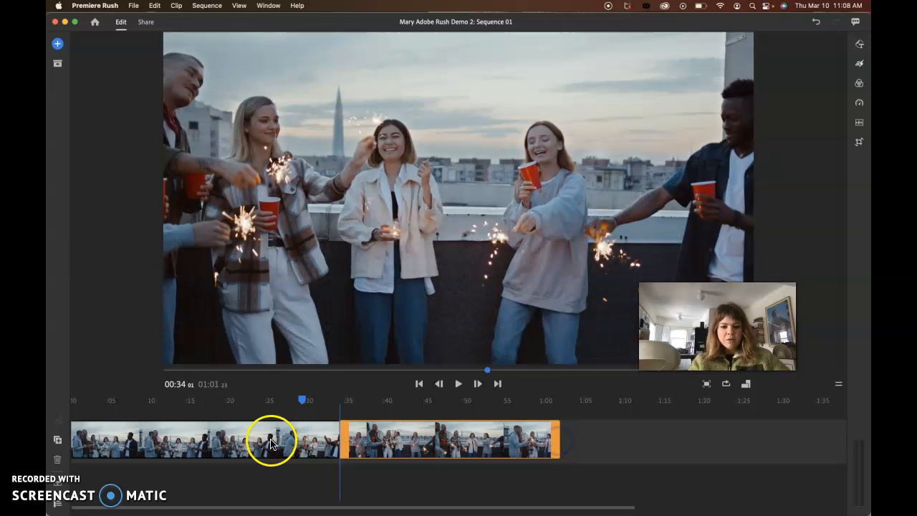
drag(72, 440, 142, 440)
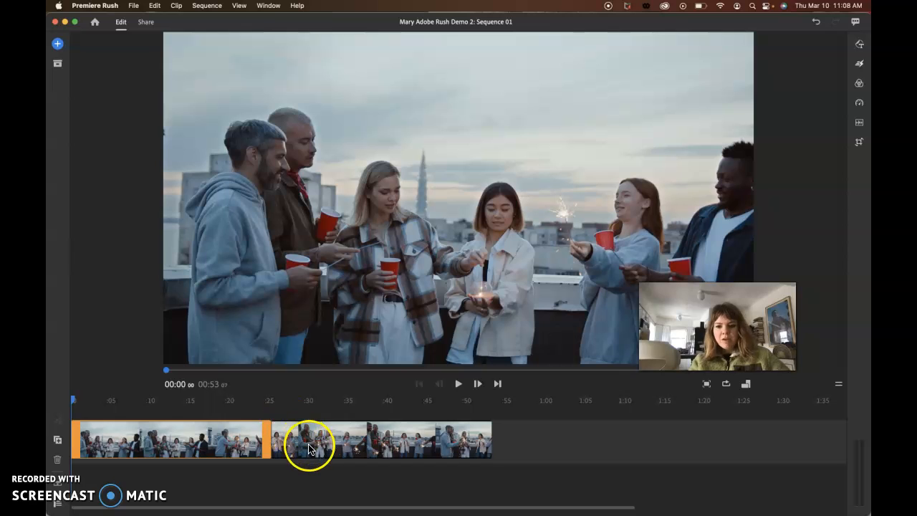
click(310, 448)
click(245, 441)
click(311, 448)
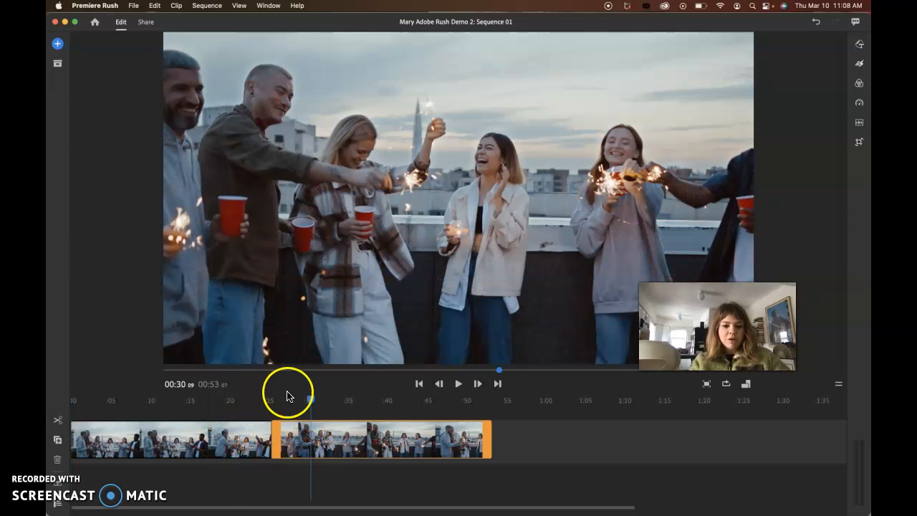
click(242, 440)
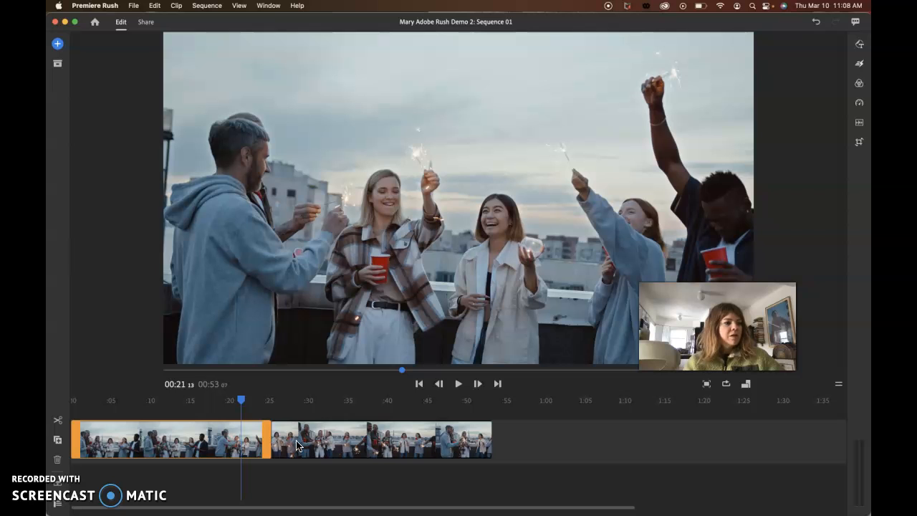
Add SecondaryFootage2 from the Adobe Rush Demo Files folder at the end of the sequence, at about 53 seconds.
drag(242, 401, 493, 409)
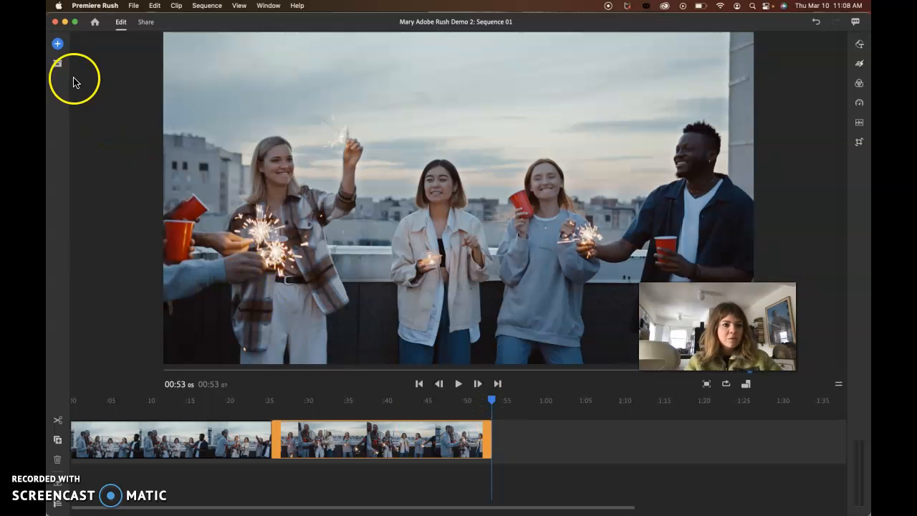
click(58, 45)
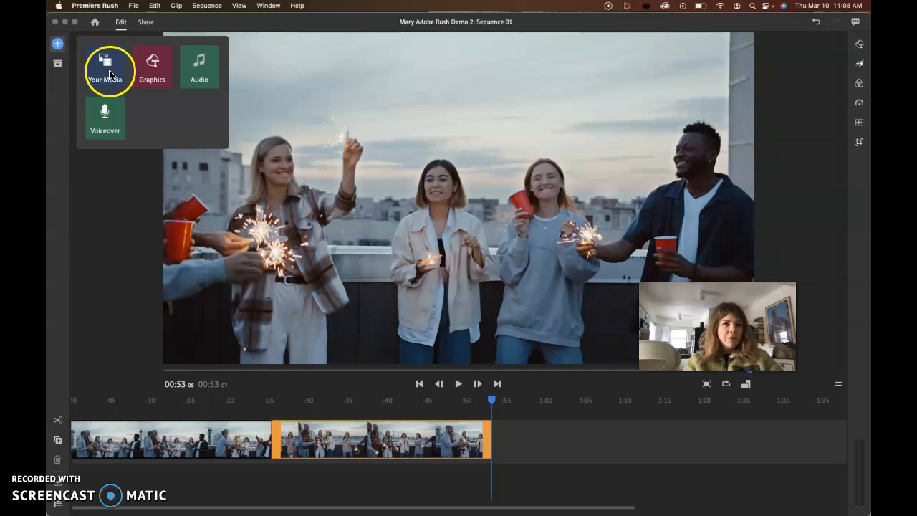
click(109, 74)
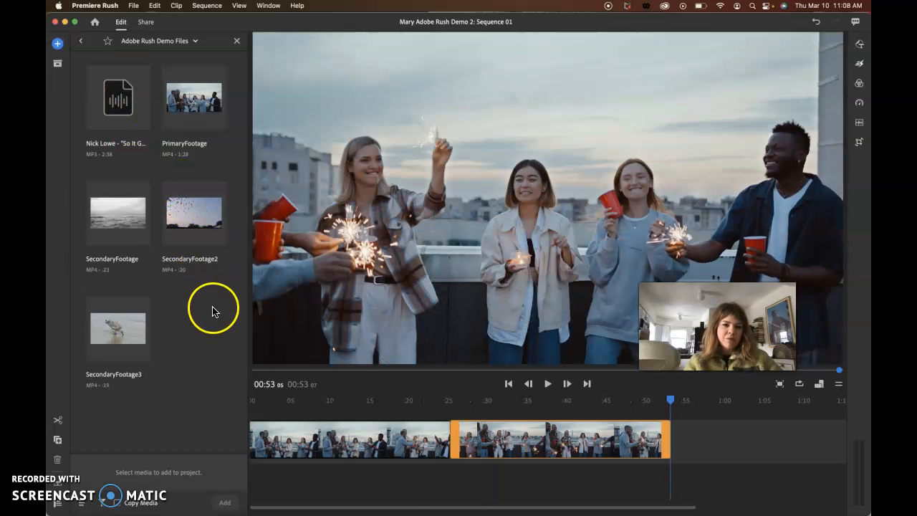
click(190, 226)
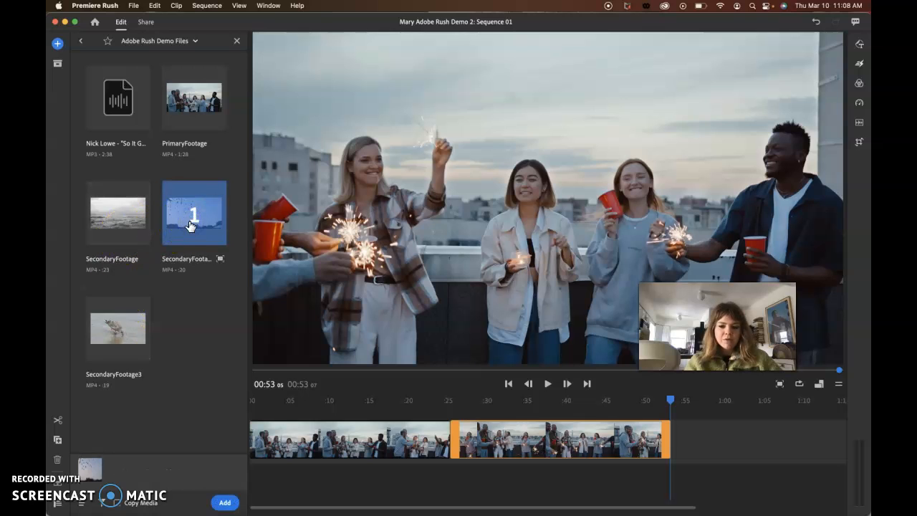
click(226, 503)
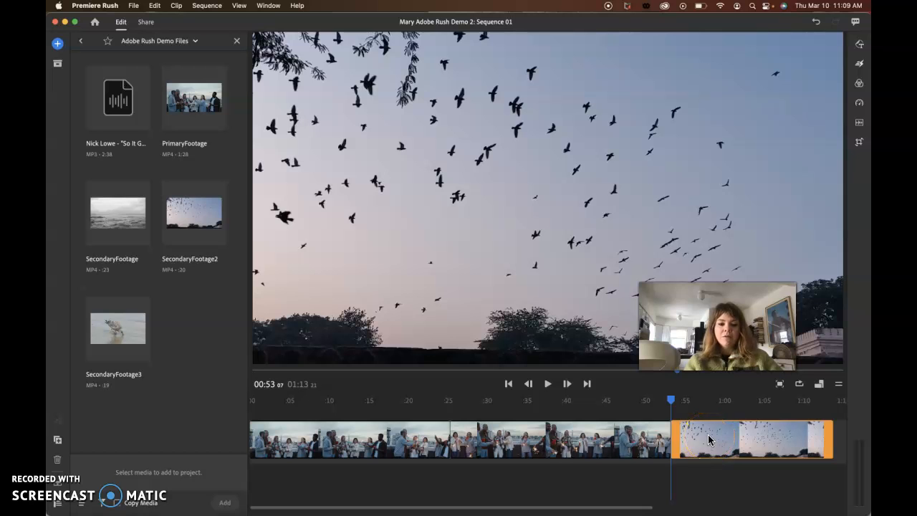
click(236, 40)
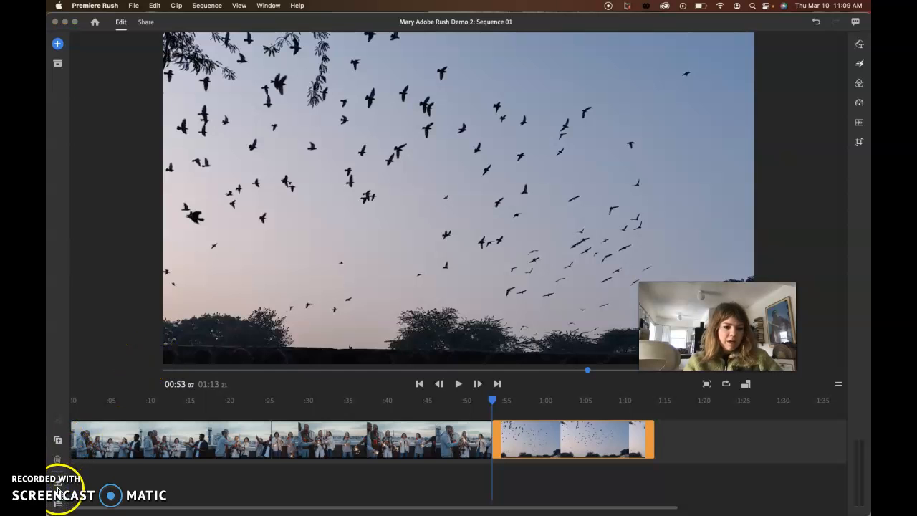
Try expanding and collapsing the timeline's audio tracks with the first primary clip selected.
drag(85, 17, 167, 16)
click(139, 485)
click(139, 486)
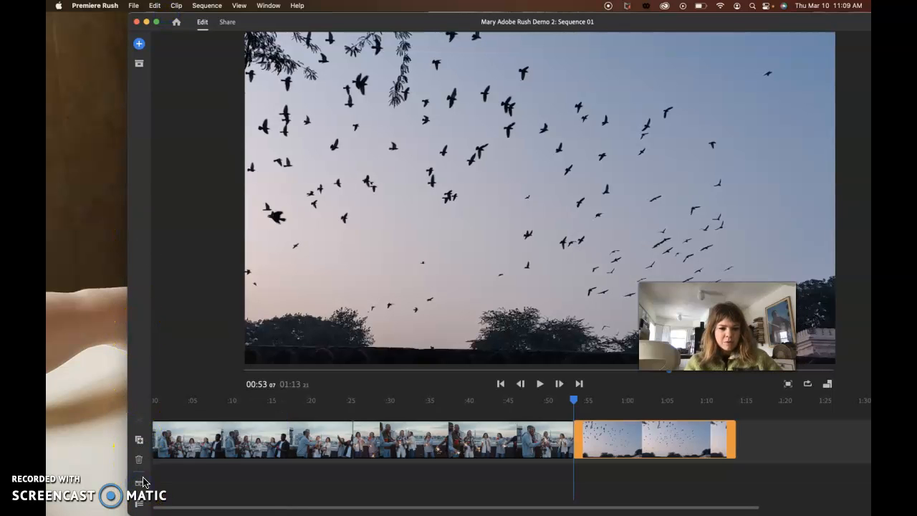
click(203, 438)
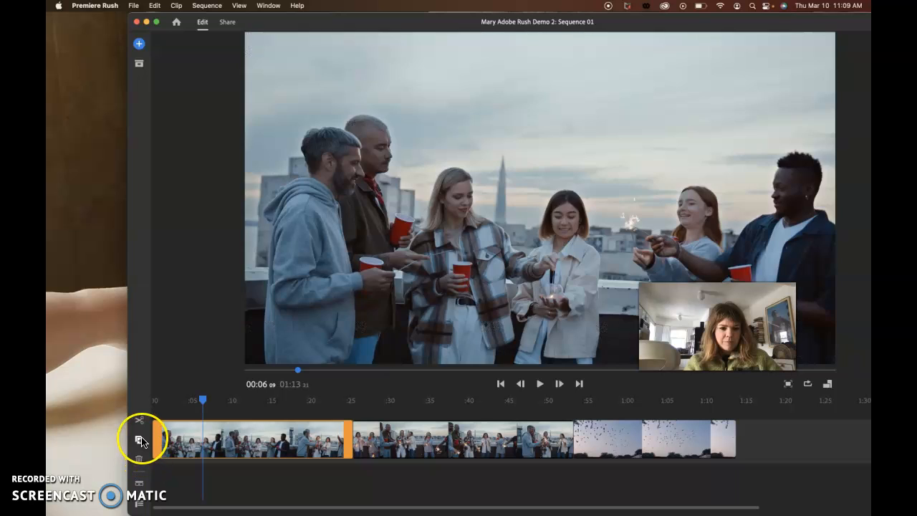
click(140, 485)
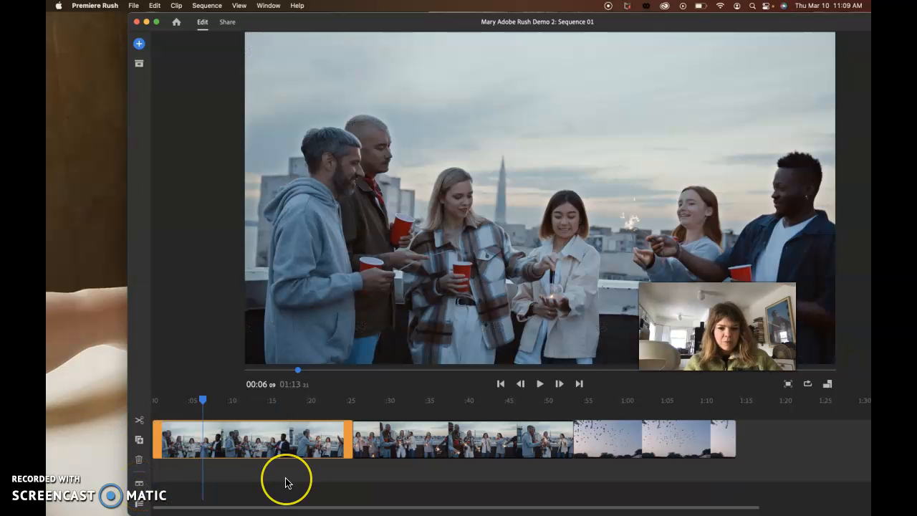
scroll(286, 483, right, 5)
scroll(287, 482, left, 5)
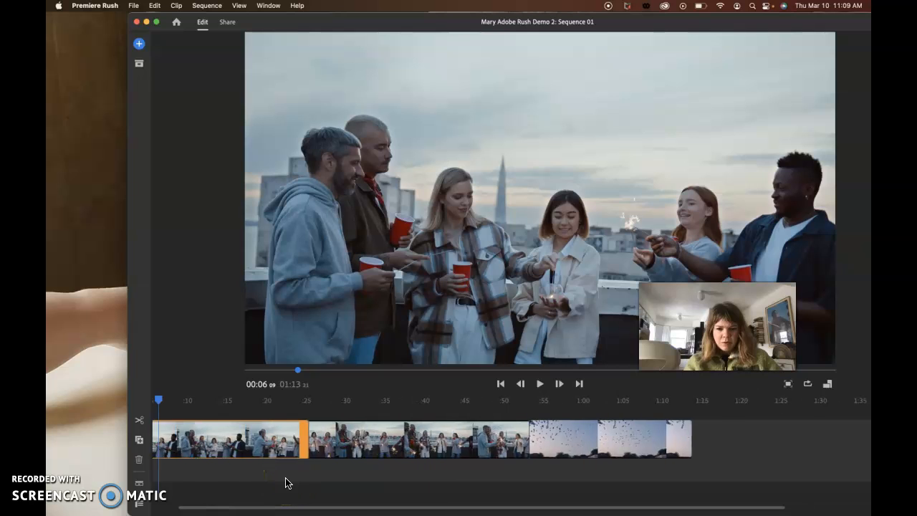
click(139, 485)
click(140, 486)
Move the SecondaryFootage2 clip to the track above the first clip at about 6 seconds and trim its end to about 13 seconds.
drag(294, 456, 238, 410)
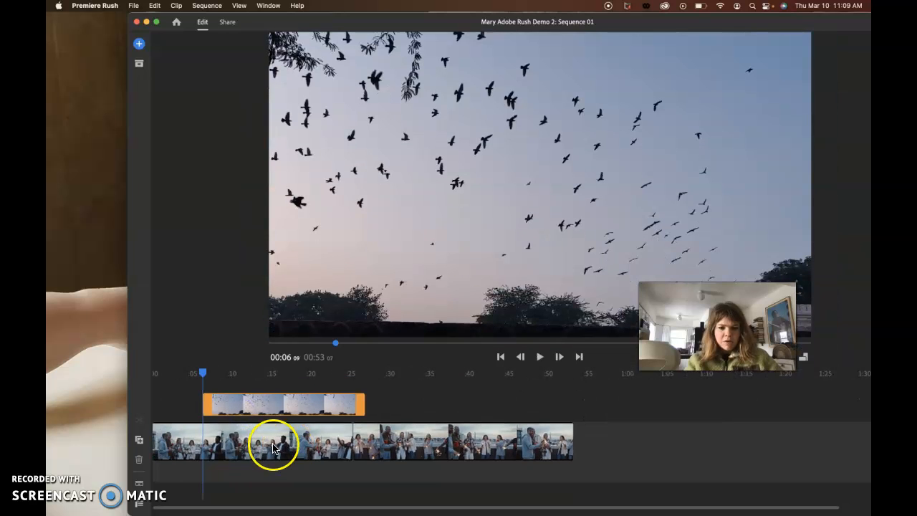
drag(279, 26, 180, 22)
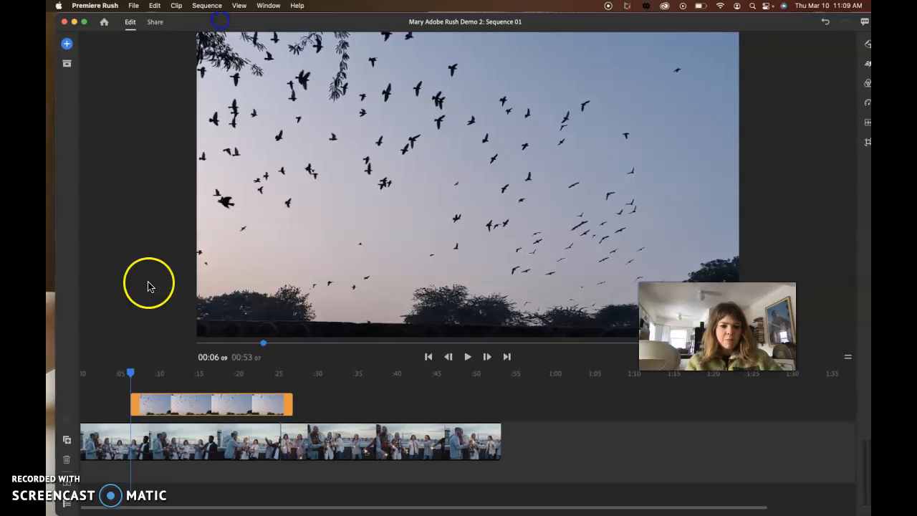
drag(127, 373, 167, 383)
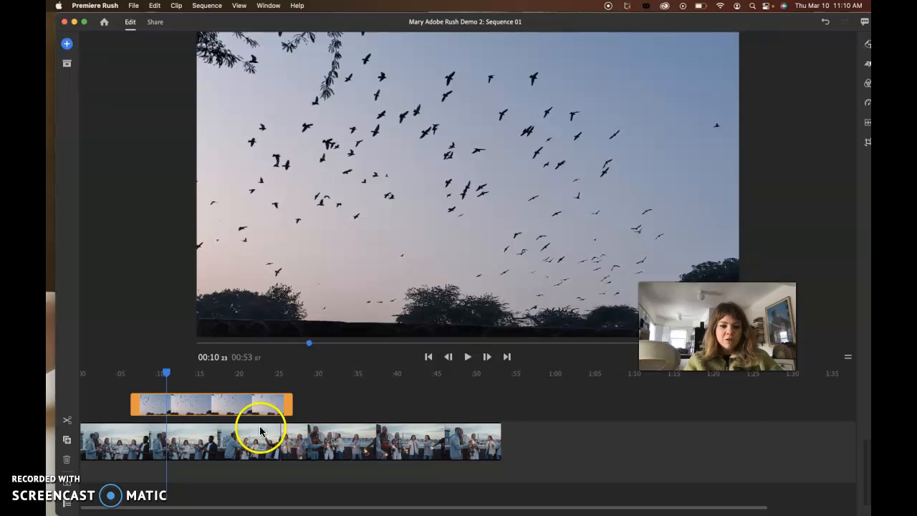
drag(270, 406, 125, 376)
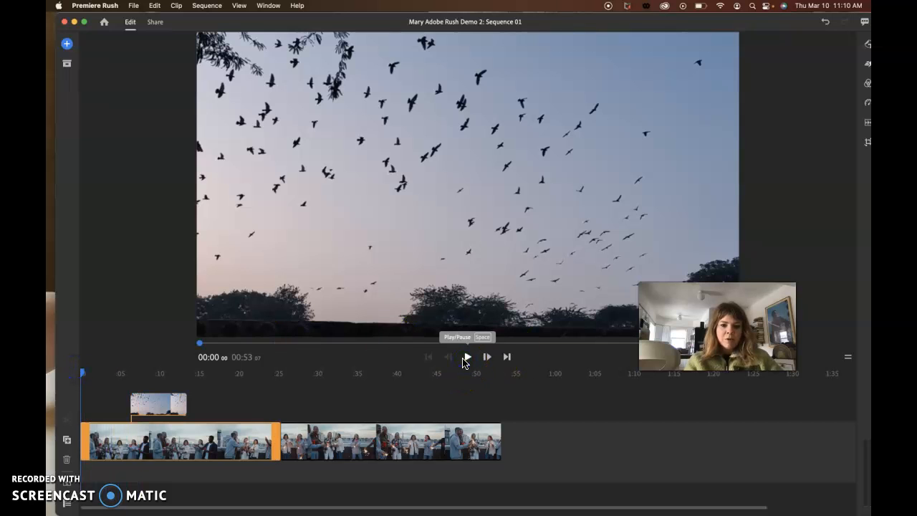
Play the sequence from the start to about 14 seconds to check the overlaid SecondaryFootage2 clip.
click(466, 357)
click(467, 357)
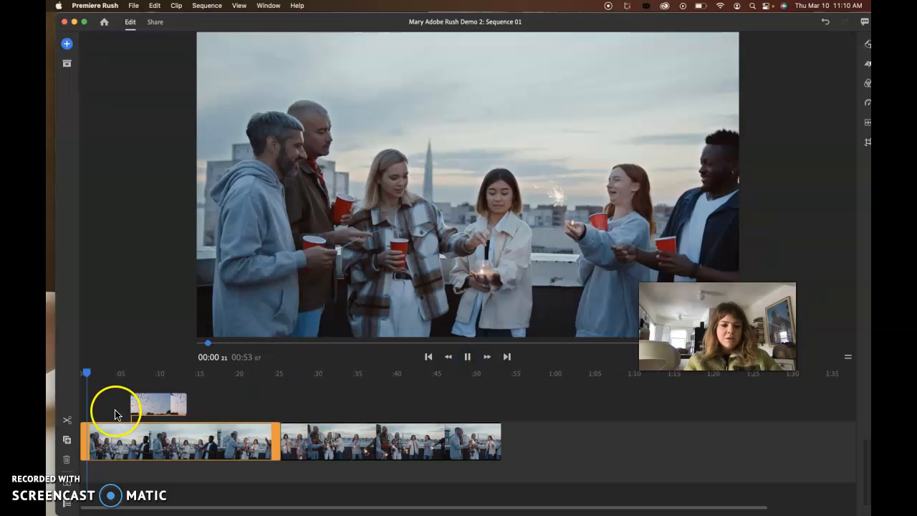
click(467, 356)
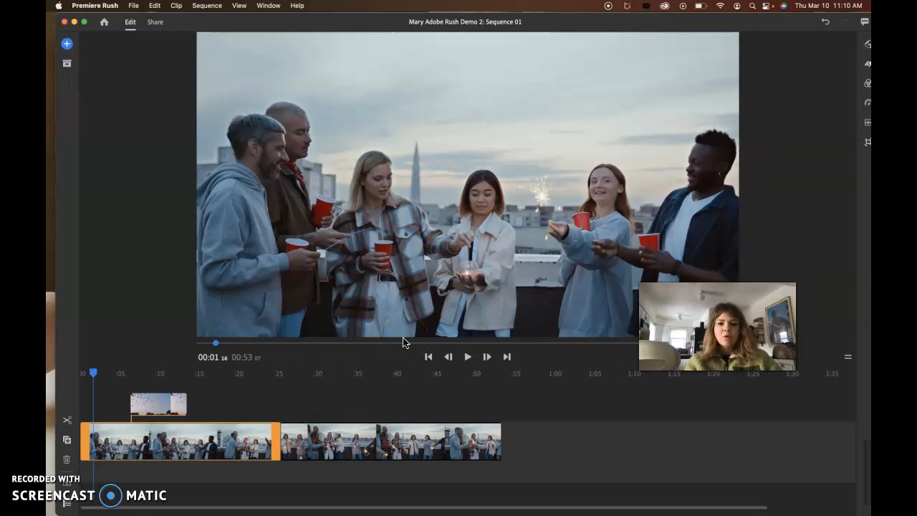
click(467, 357)
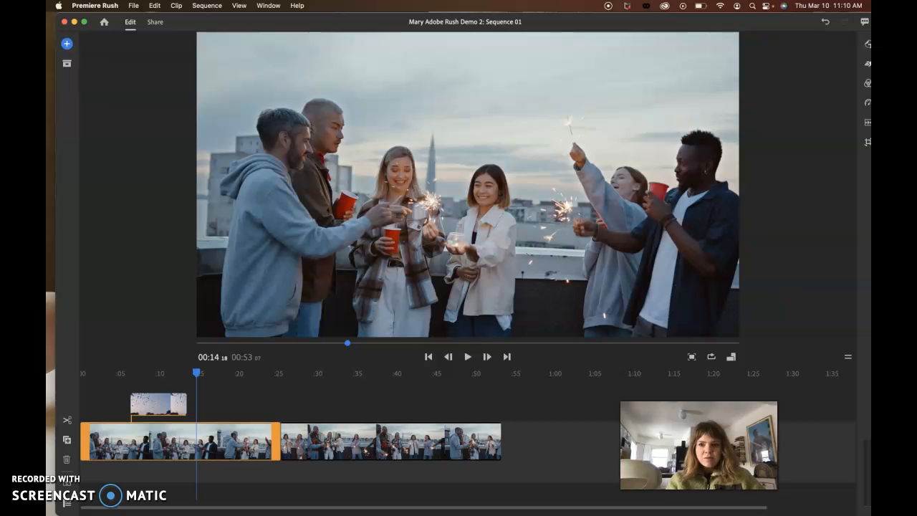
drag(303, 21, 293, 24)
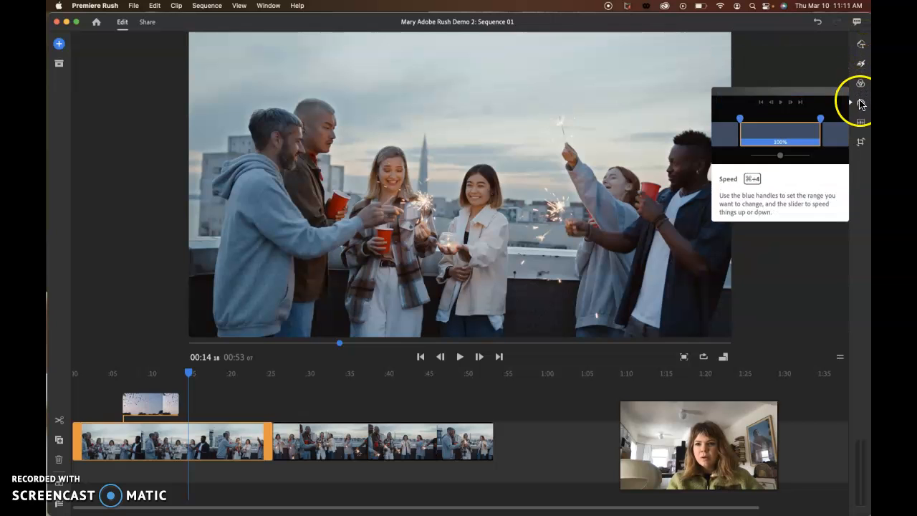
Look over the graphics options and the available transition effects for the selected clip.
click(862, 45)
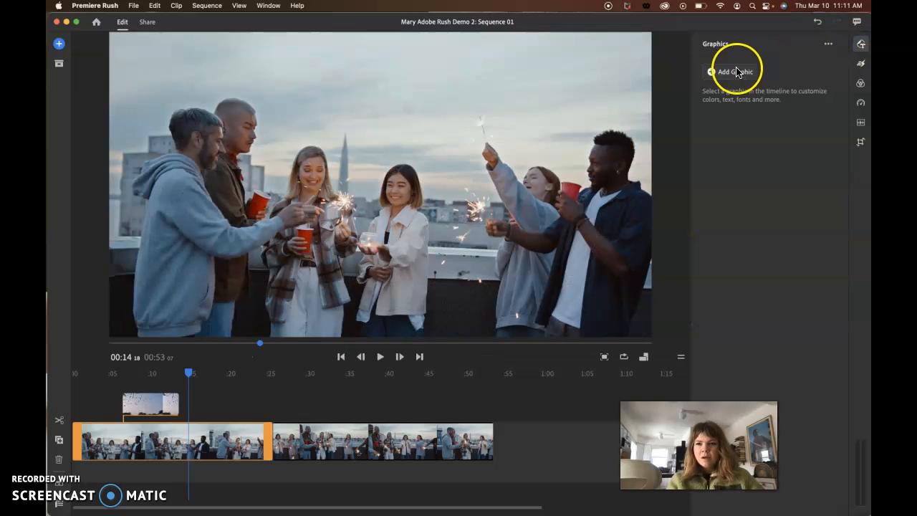
click(829, 44)
click(811, 43)
click(861, 64)
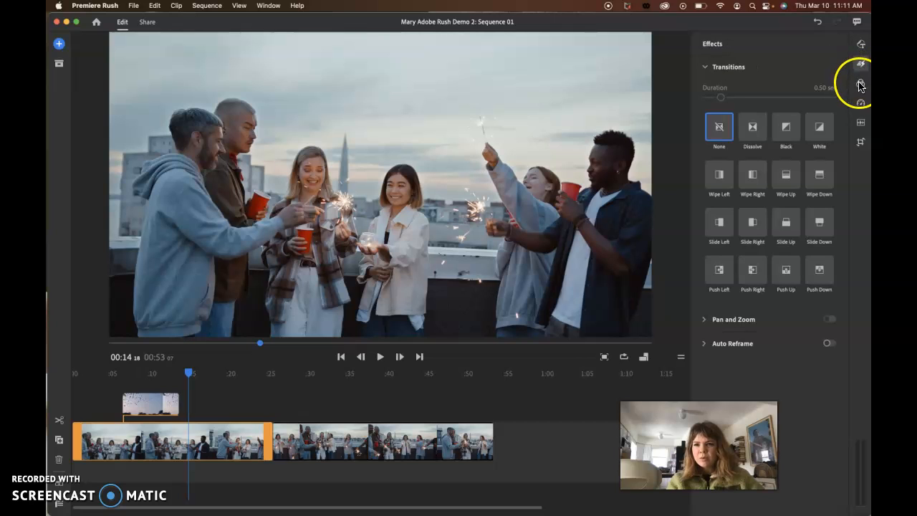
click(862, 45)
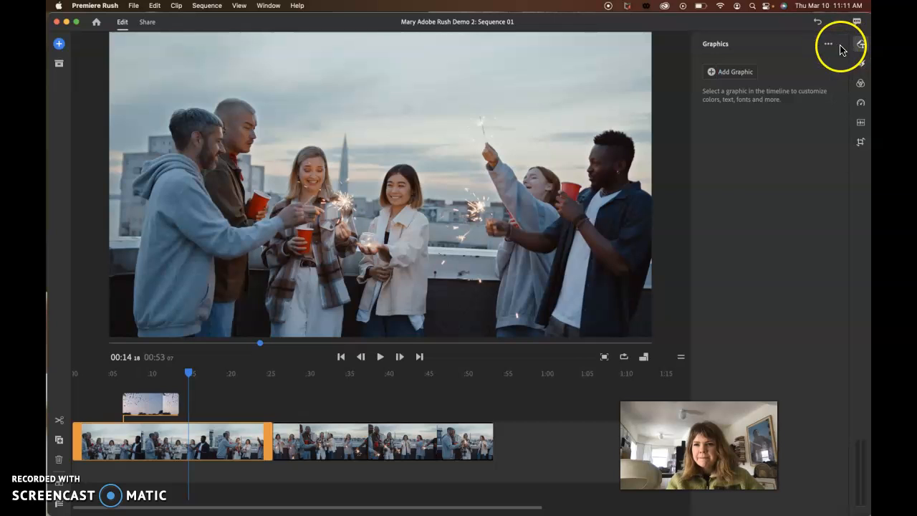
Add the "First Name Last Name" title graphic above the start of the second primary clip, at about 25 seconds.
click(728, 73)
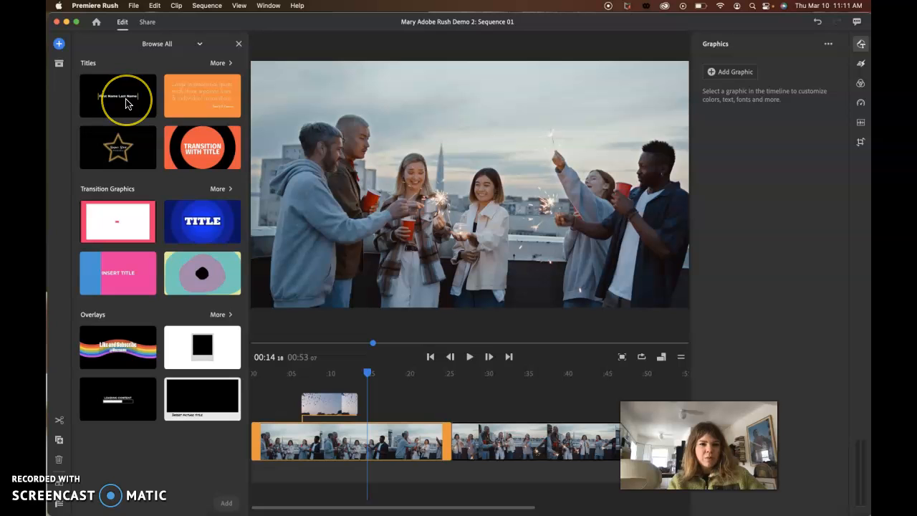
drag(369, 373, 452, 389)
click(465, 439)
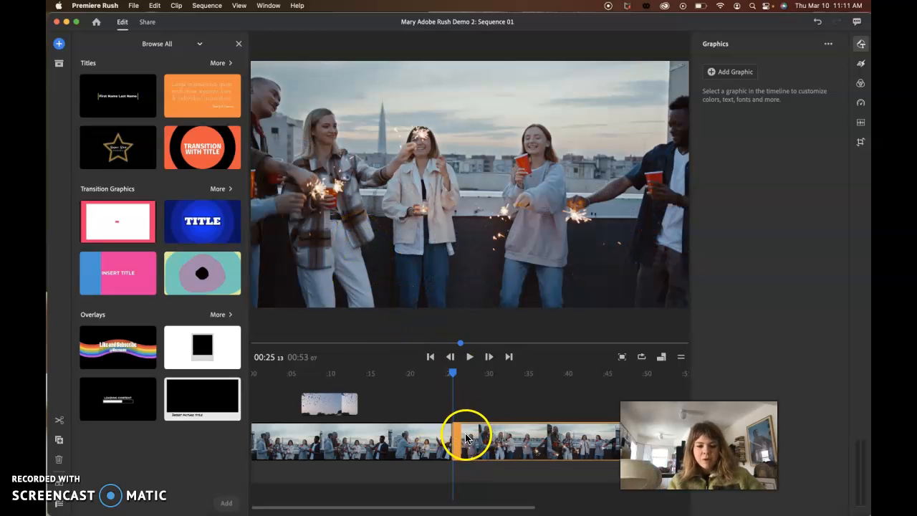
click(113, 104)
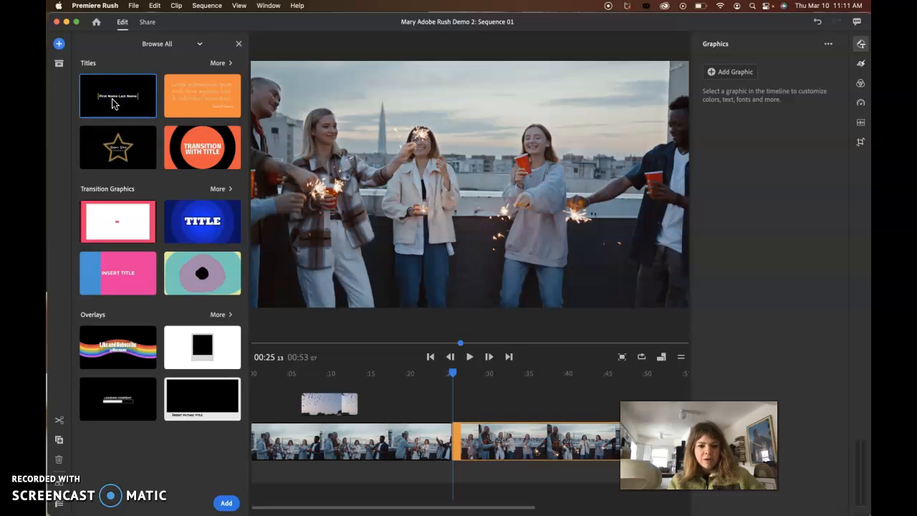
click(227, 504)
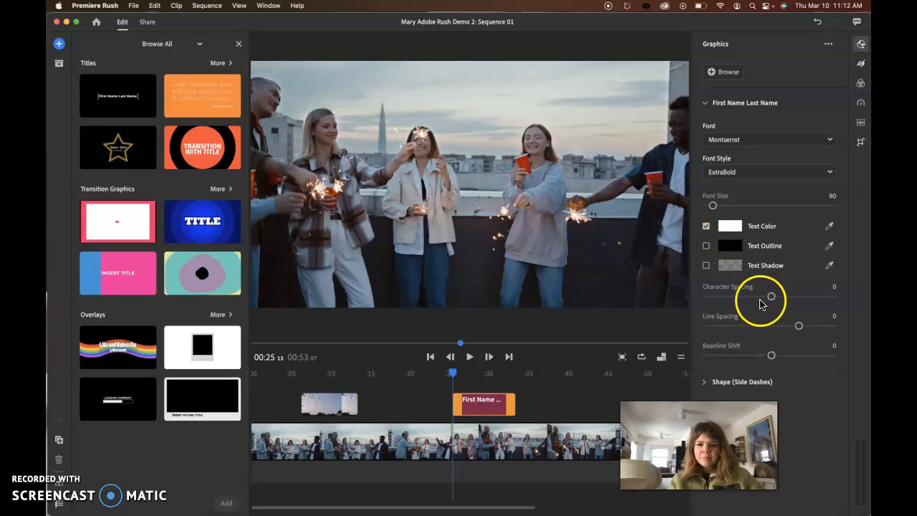
Replace the "First Name Last Name" placeholder in the title graphic with the person's full name.
drag(699, 445, 564, 437)
click(465, 413)
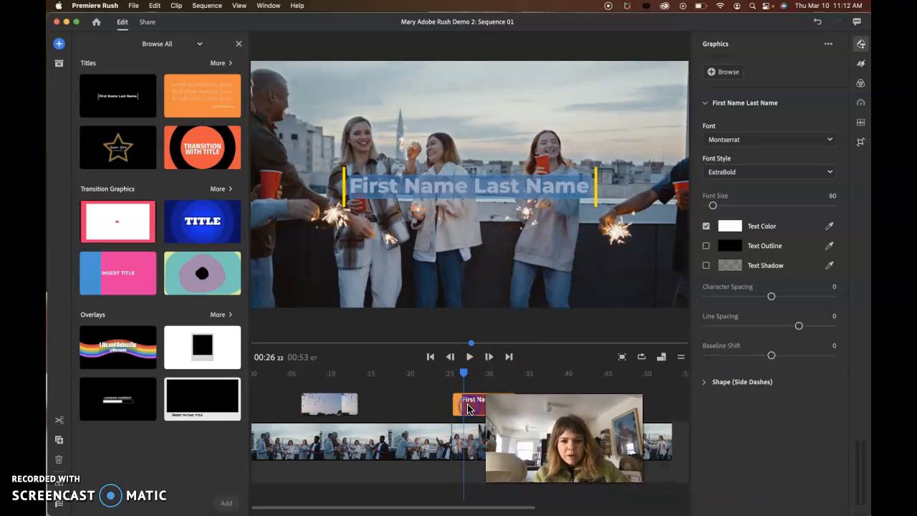
triple_click(558, 186)
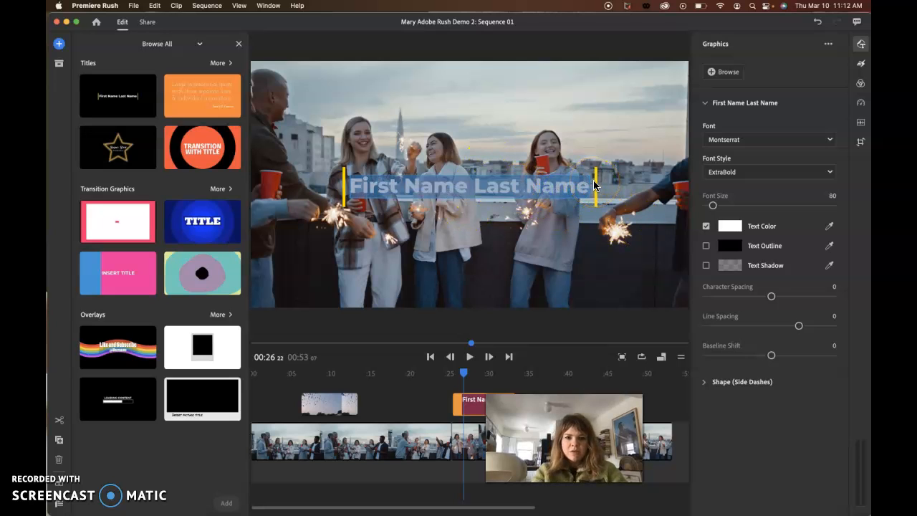
click(605, 185)
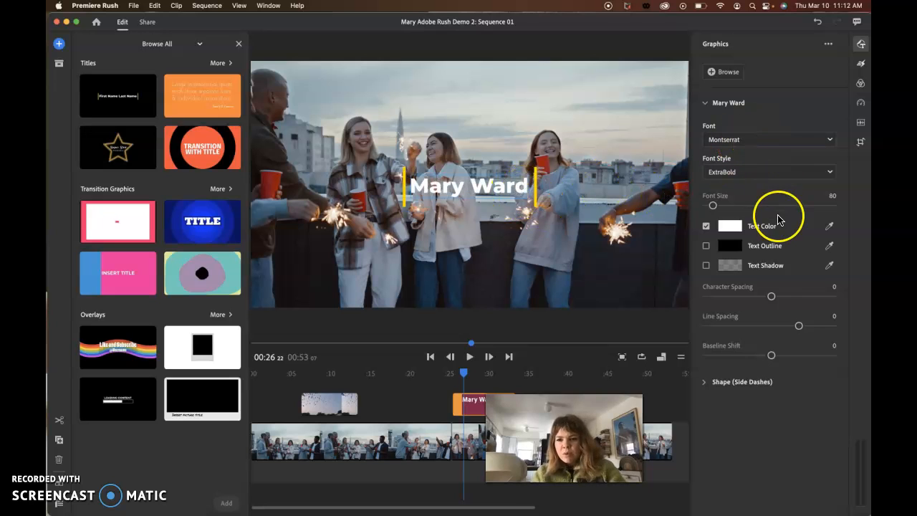
Change the shape color of the title's side dashes to purple, hex 9308AD.
click(704, 383)
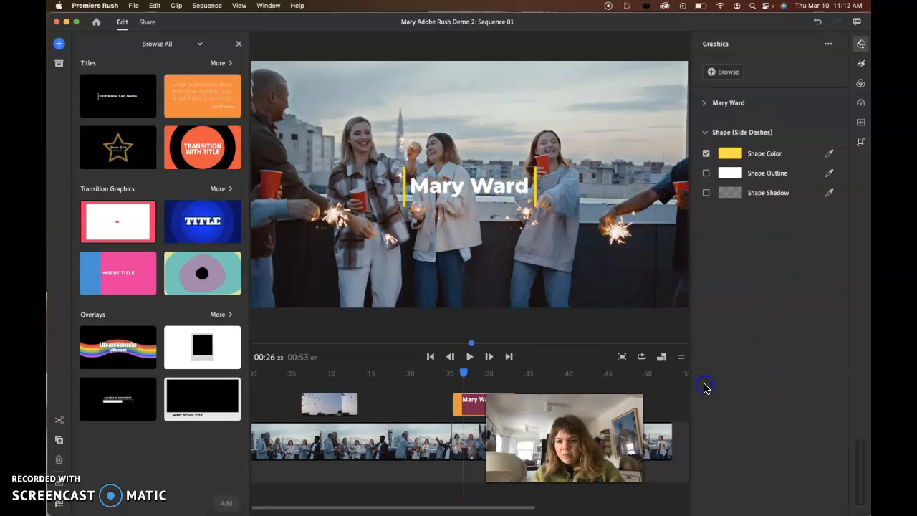
click(727, 154)
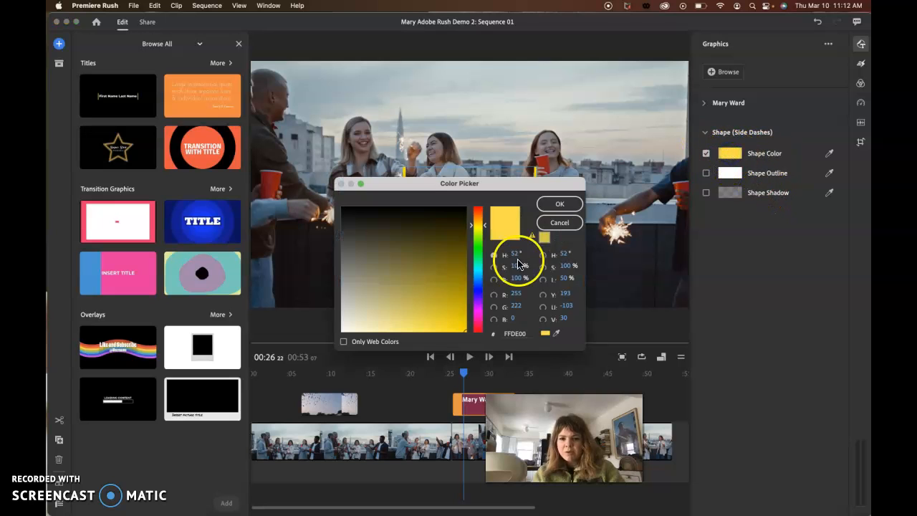
click(476, 302)
click(450, 231)
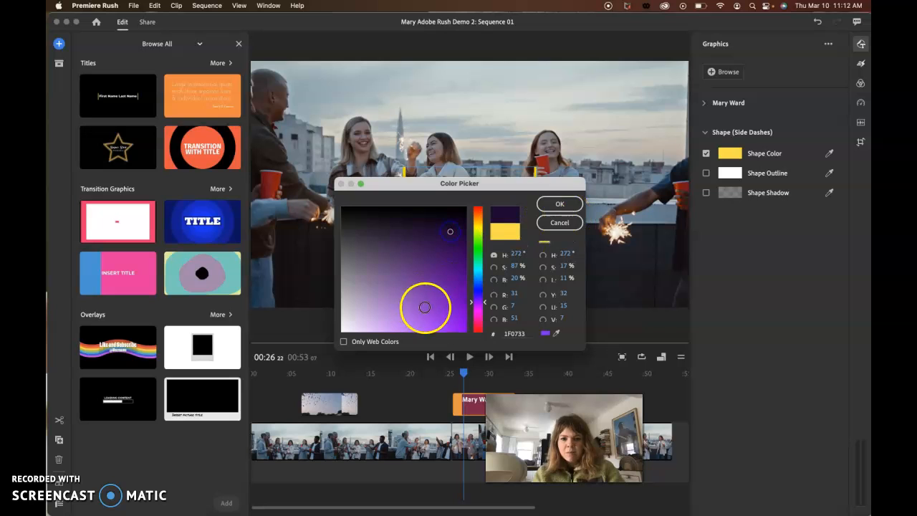
click(478, 308)
click(461, 291)
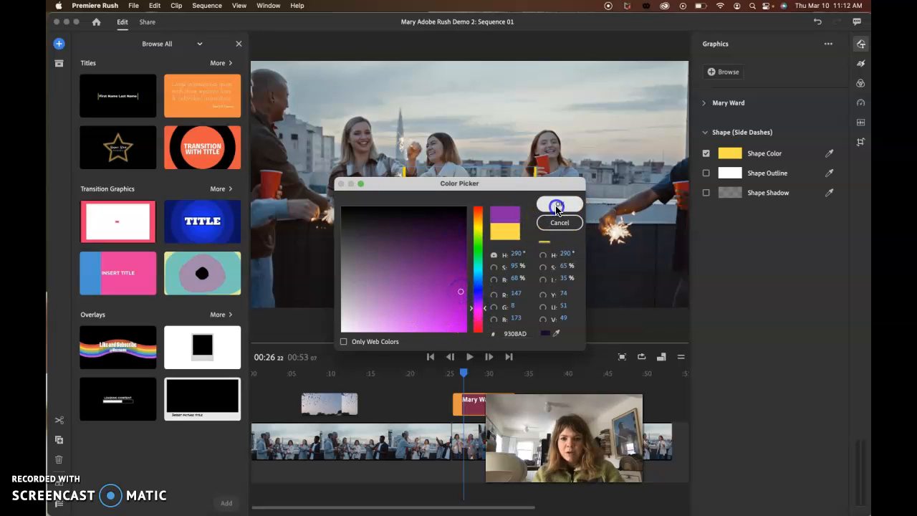
click(557, 207)
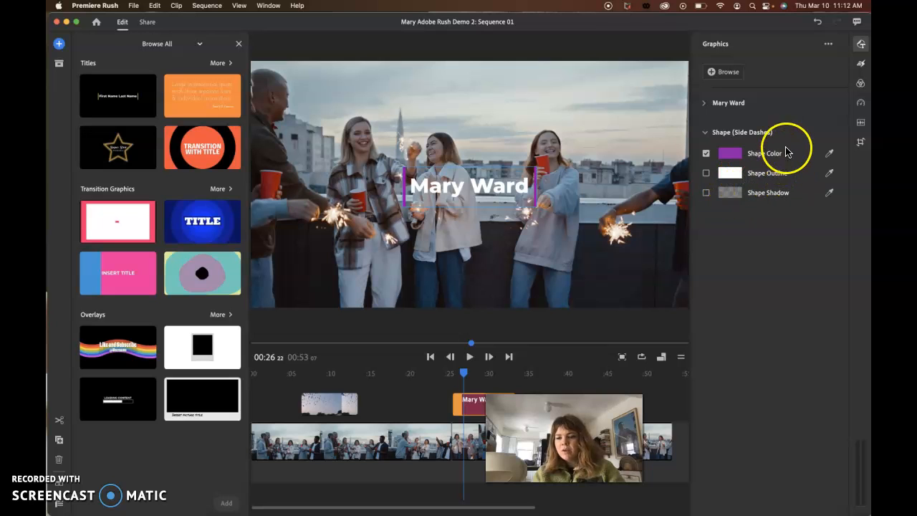
Move the name title to the upper-left part of the frame, at horizontal position 197 and vertical position 332.
click(861, 144)
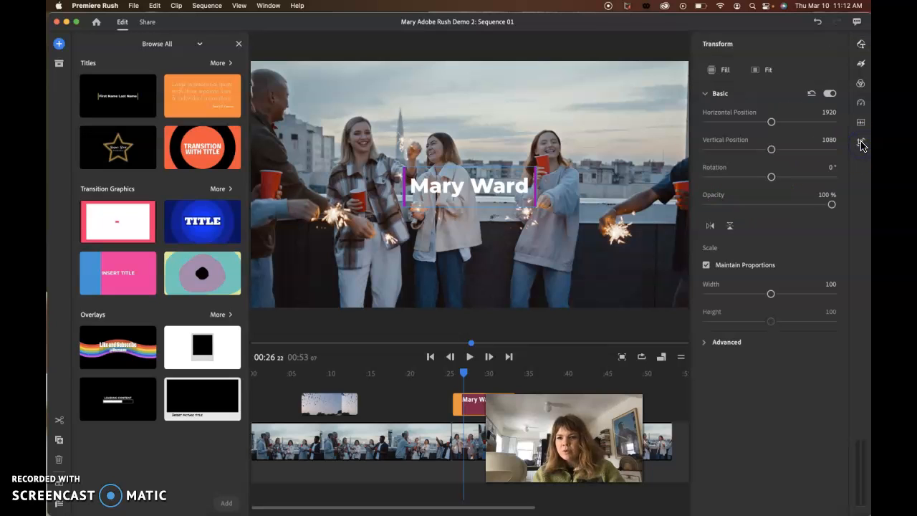
drag(771, 122, 747, 149)
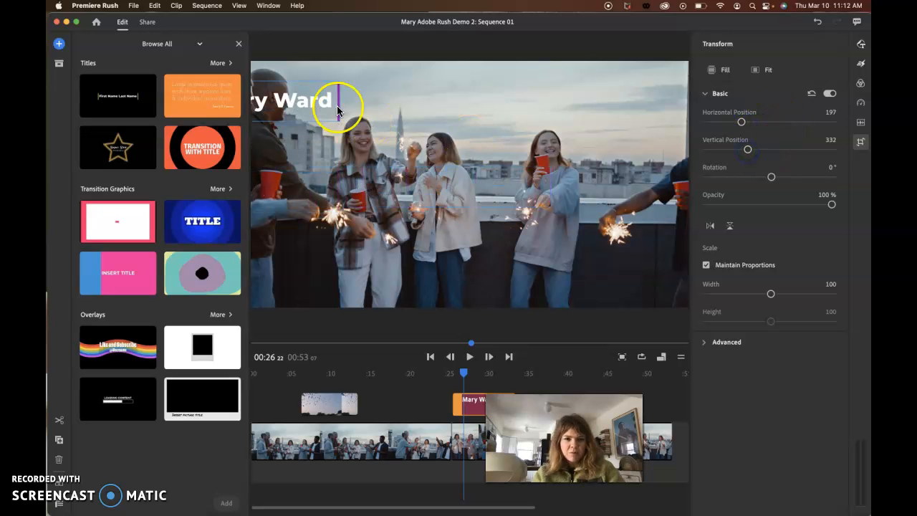
double_click(303, 102)
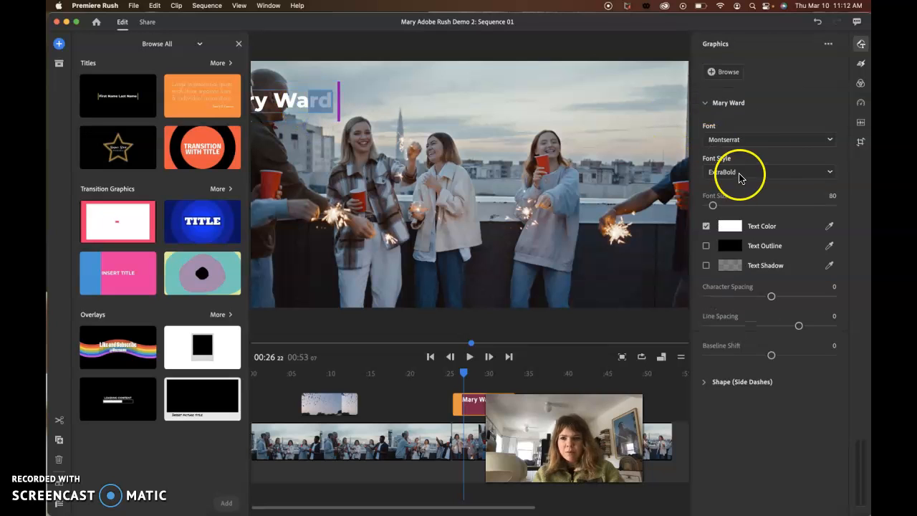
Place the name title in the lower-right part of the frame at horizontal position 2615, and rotate it slightly counterclockwise.
click(859, 143)
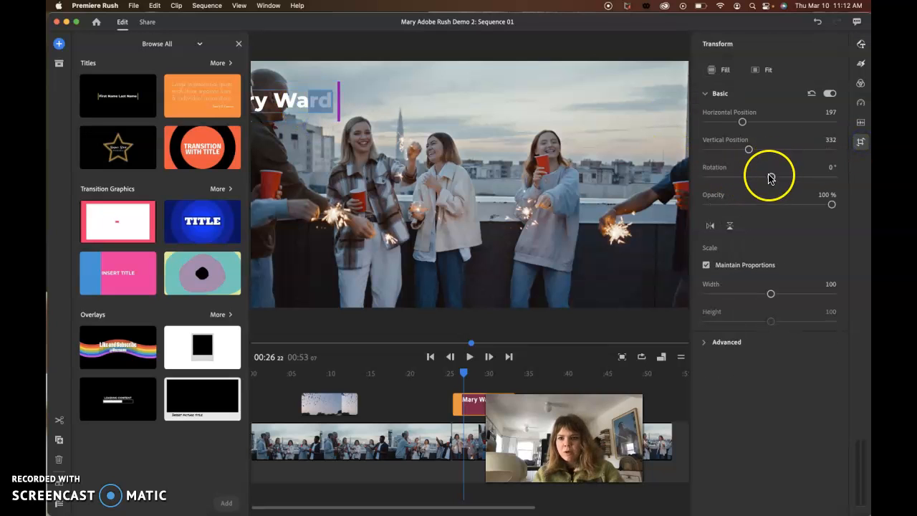
drag(741, 122, 789, 146)
drag(772, 182, 765, 182)
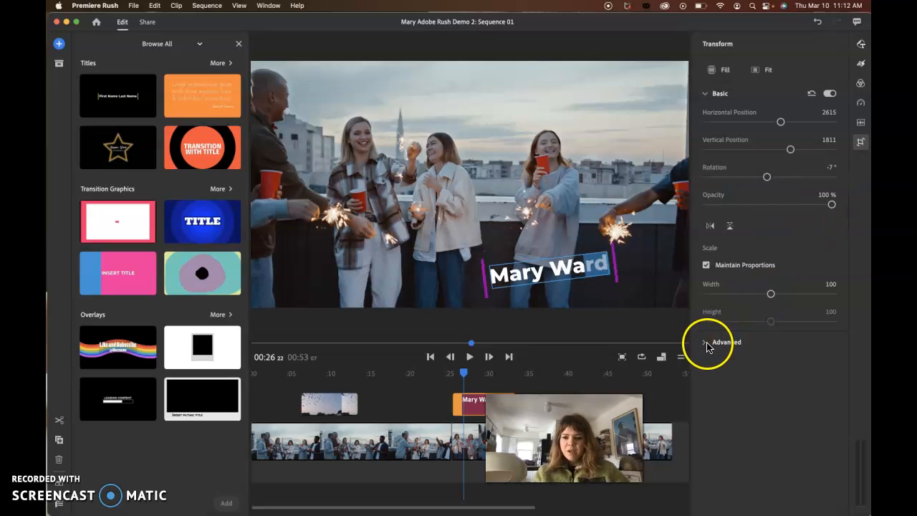
click(860, 144)
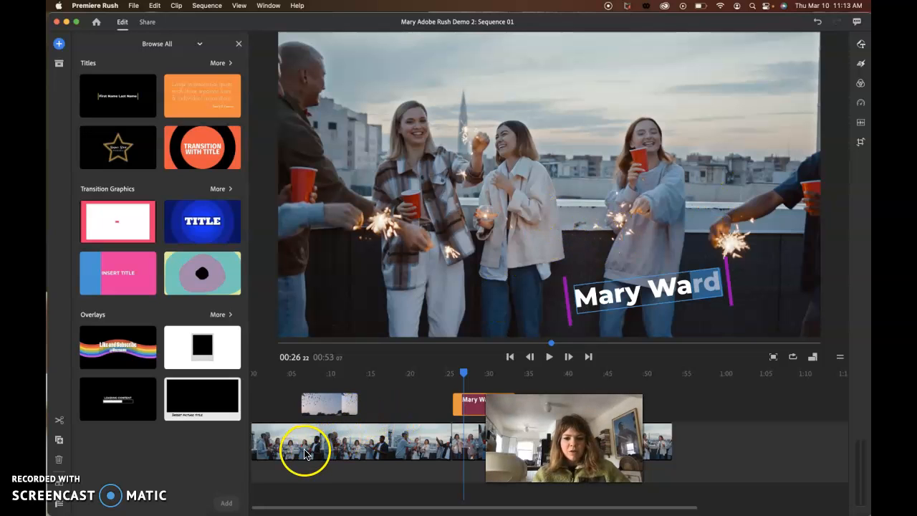
Apply the Dissolve transition to the second primary clip.
click(330, 448)
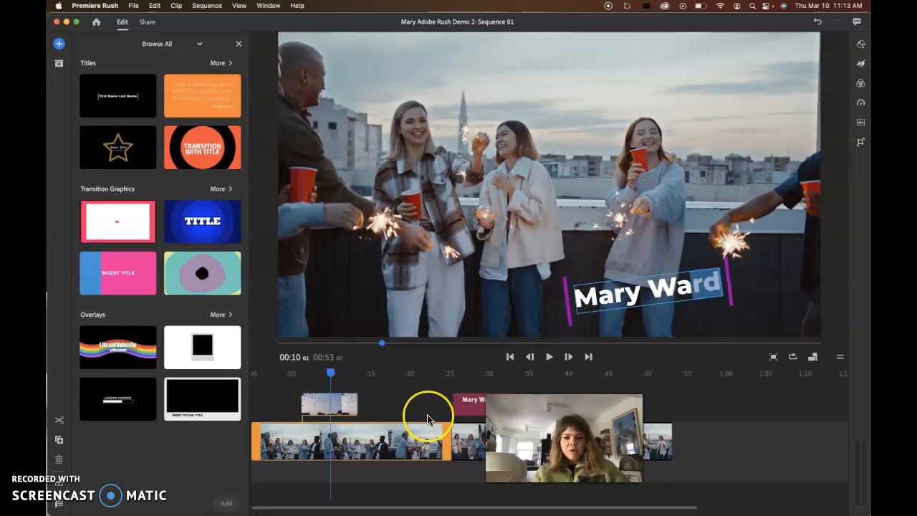
click(467, 448)
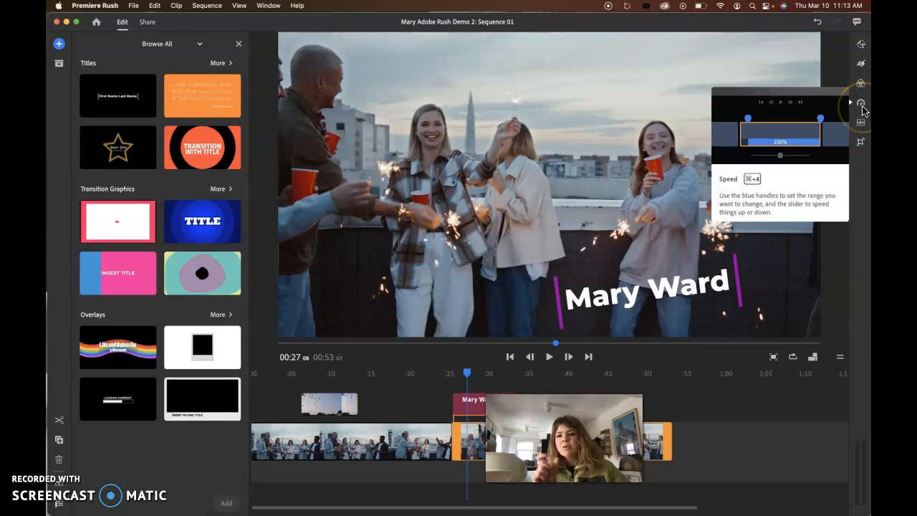
click(859, 83)
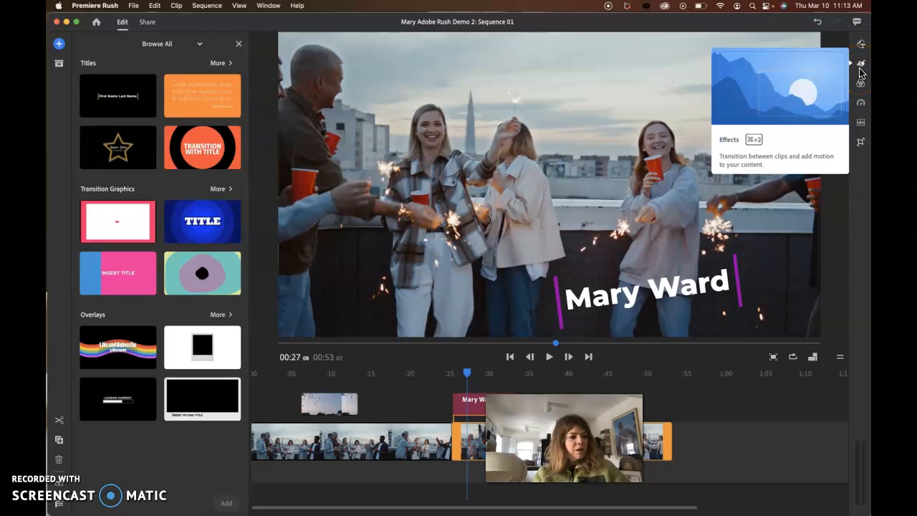
click(860, 66)
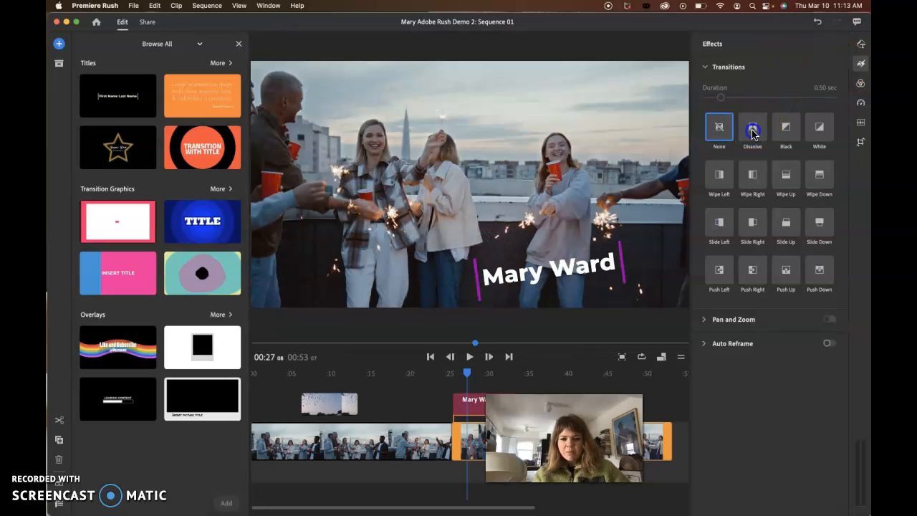
click(753, 132)
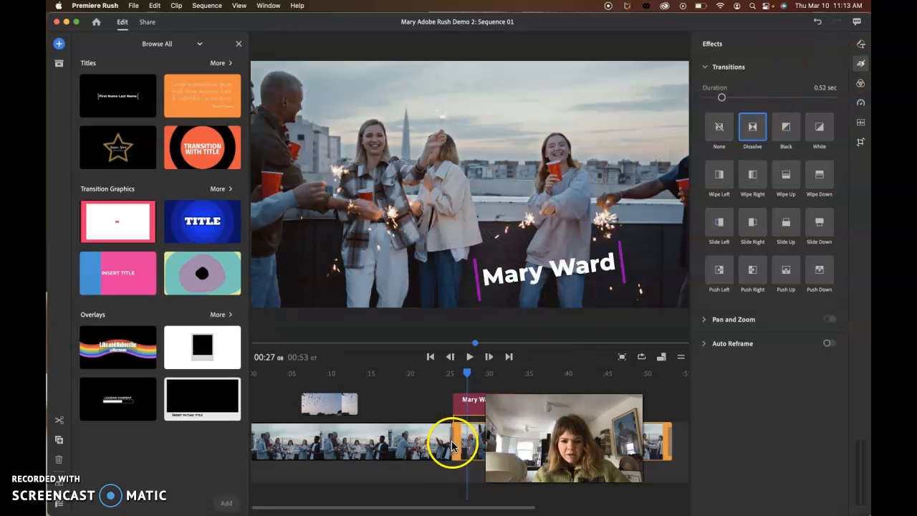
Play the sequence from about 24 seconds to preview the dissolve between the two primary clips.
drag(467, 378, 450, 377)
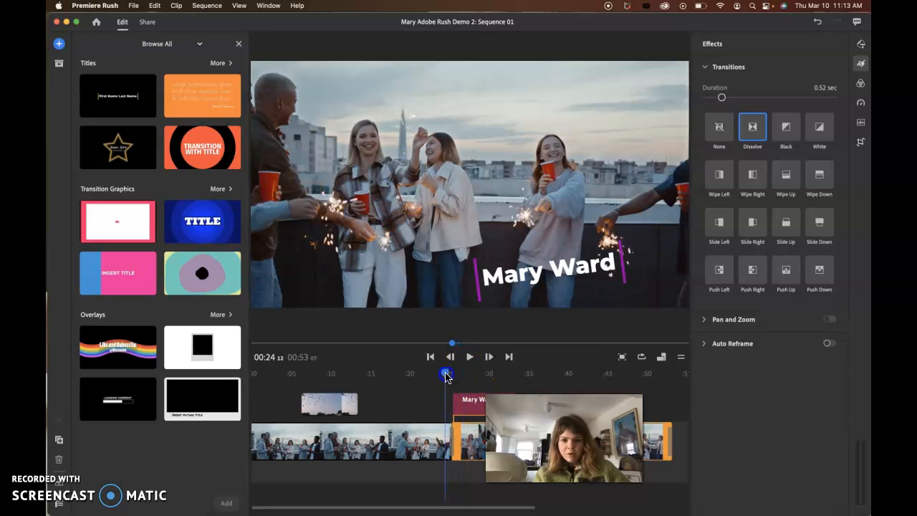
click(468, 357)
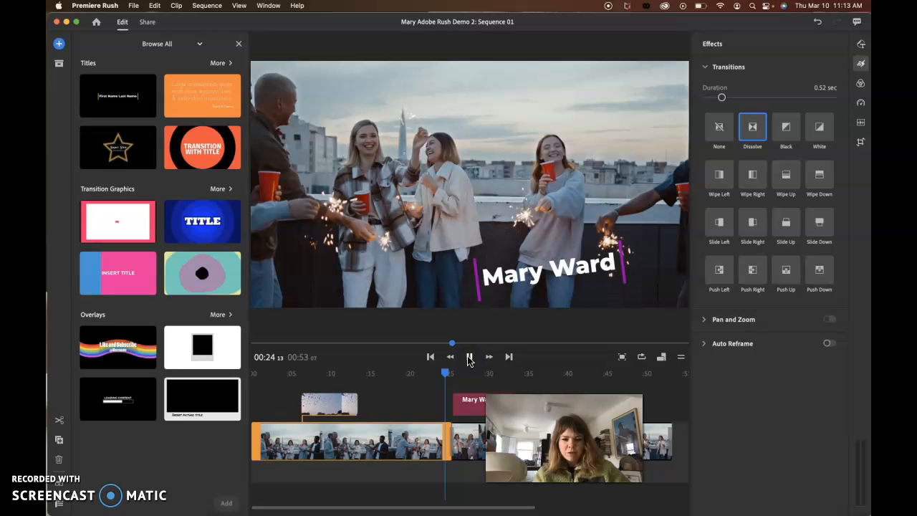
click(470, 357)
click(470, 359)
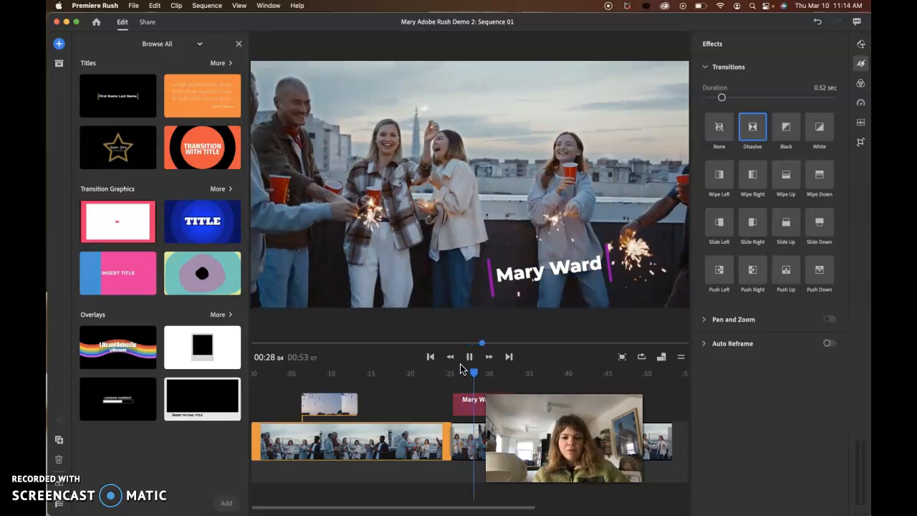
Replace the transition at the very end of the second primary clip with Black and view the last frame.
click(670, 443)
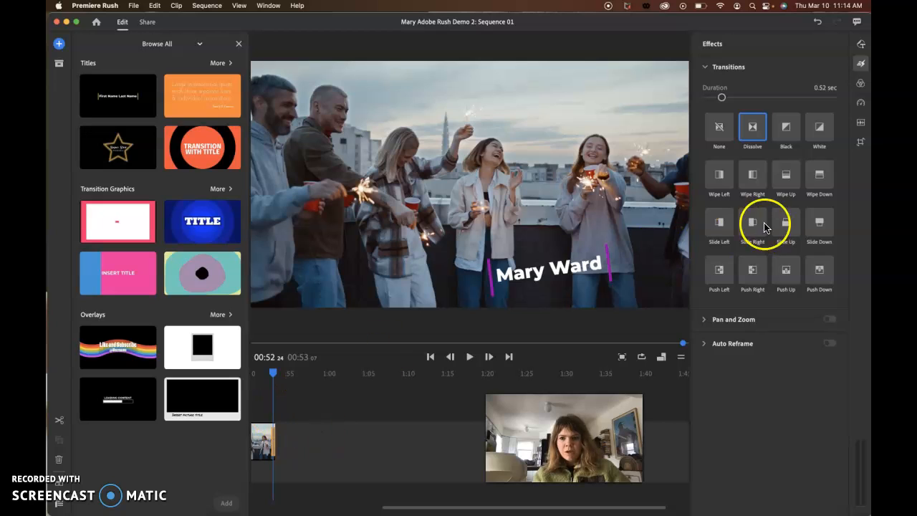
click(786, 129)
mouse_move(273, 375)
mouse_down()
mouse_move(264, 375)
mouse_move(277, 375)
mouse_up()
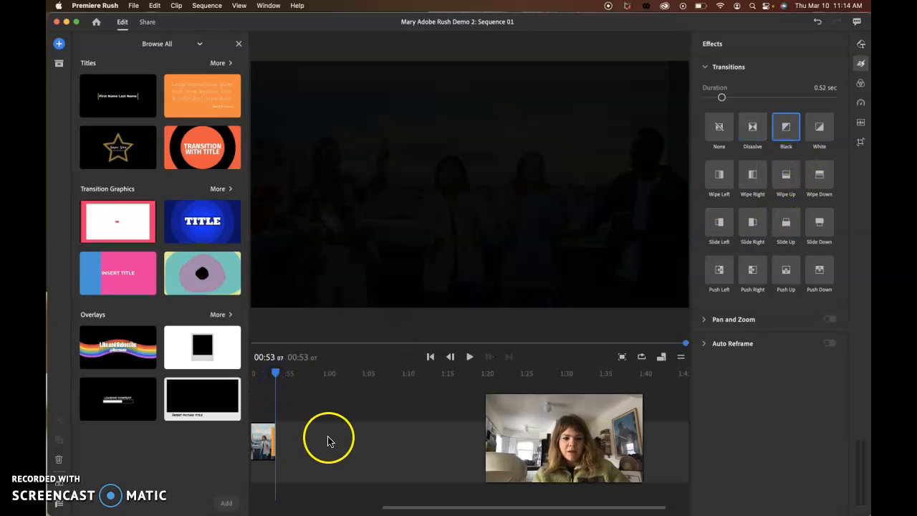
Apply the Wipe Up transition to the first primary clip.
scroll(324, 438, left, 10)
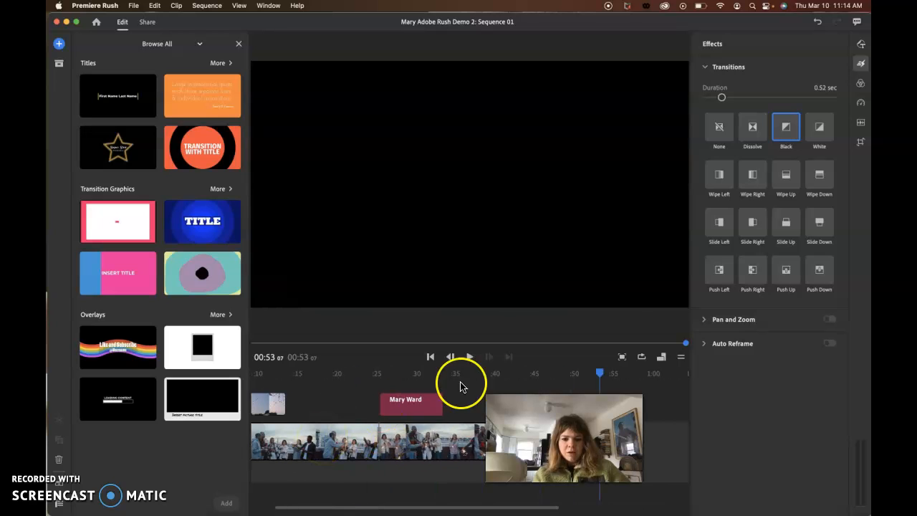
drag(599, 374, 424, 377)
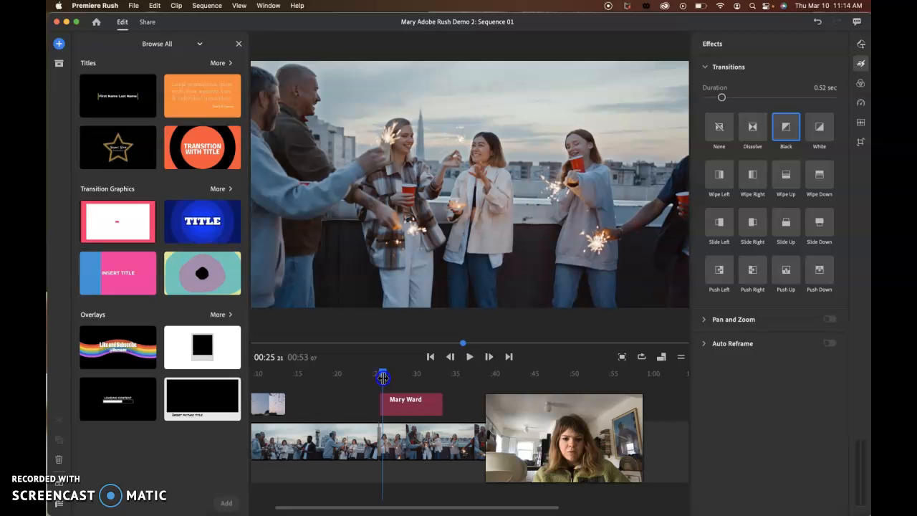
click(407, 452)
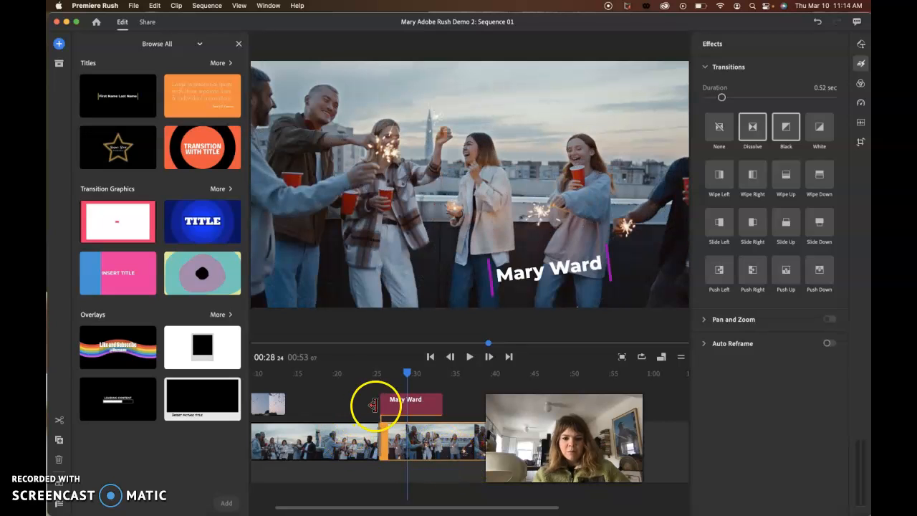
click(336, 444)
scroll(327, 399, left, 3)
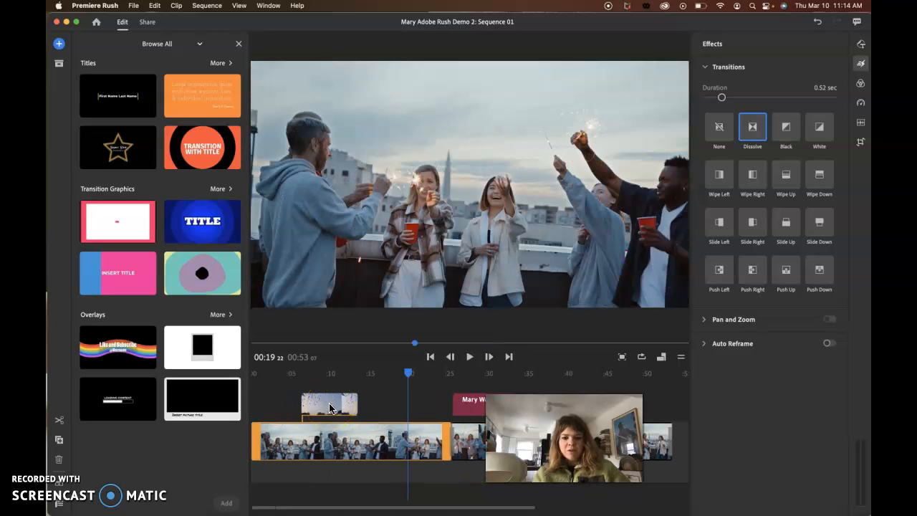
click(749, 182)
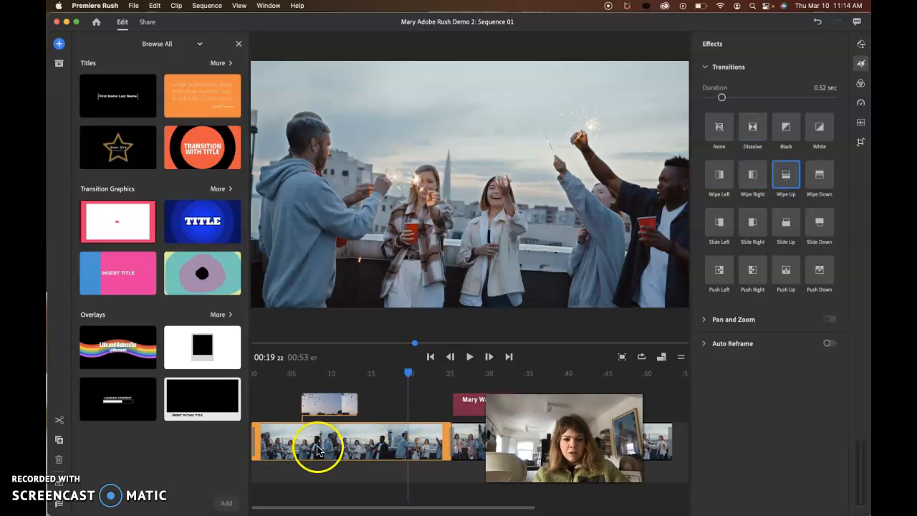
Examine the Wipe Up transitions at the start of the first primary clip and at its cut to the second clip.
click(292, 437)
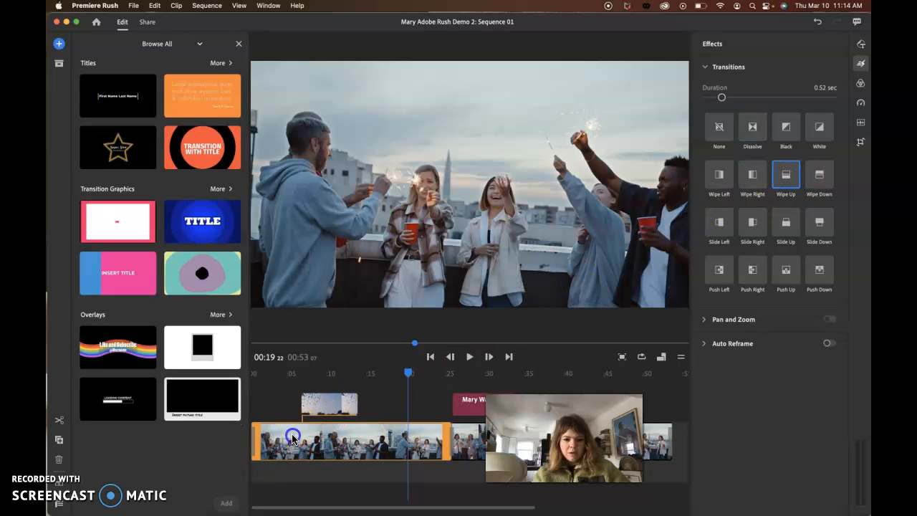
click(255, 438)
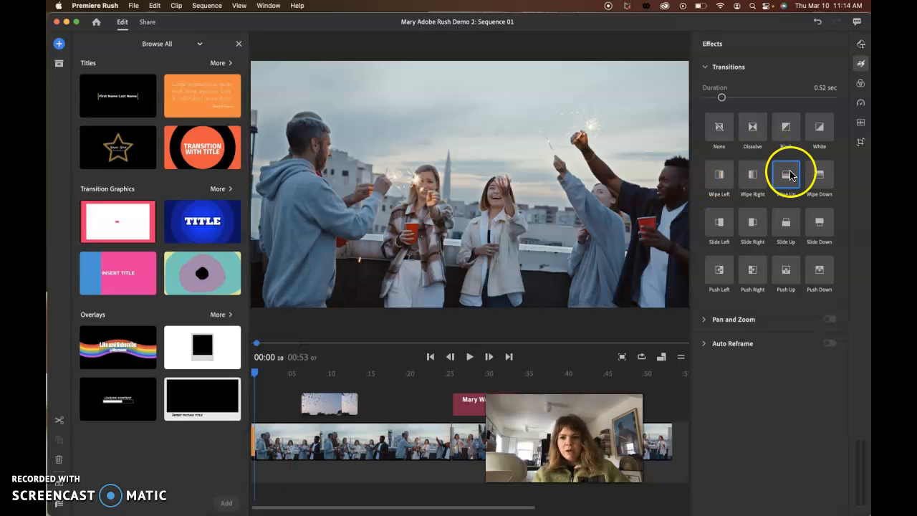
click(445, 446)
click(452, 446)
click(446, 446)
click(444, 443)
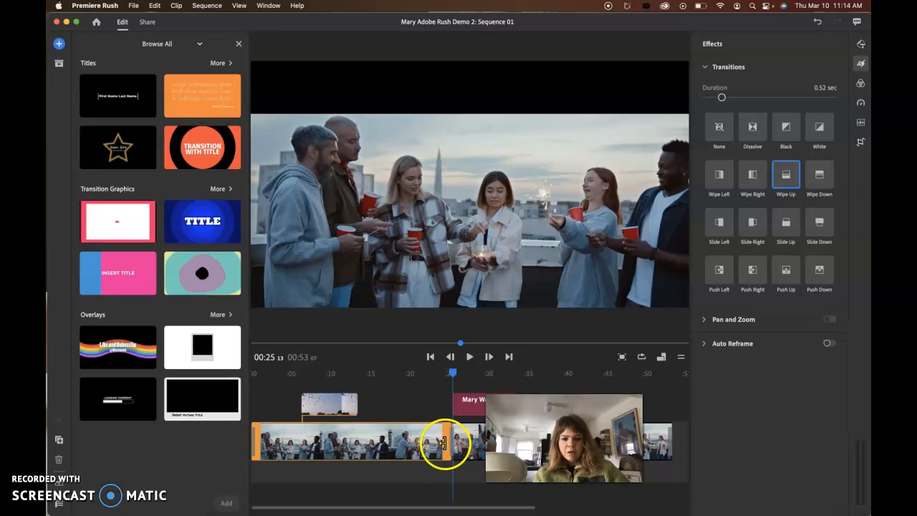
click(451, 435)
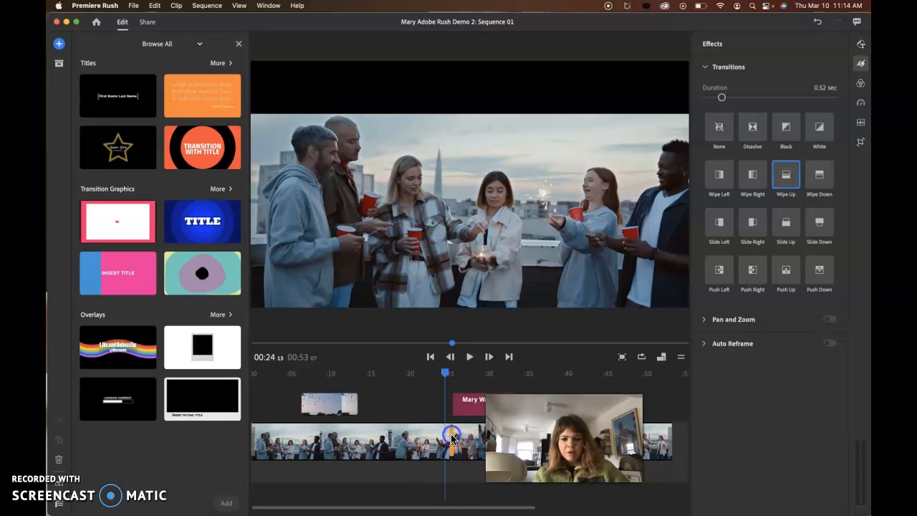
click(447, 435)
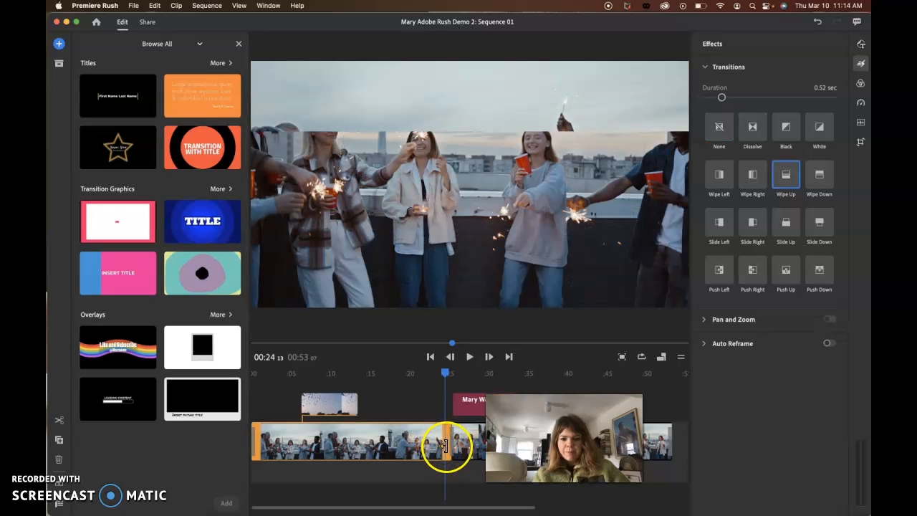